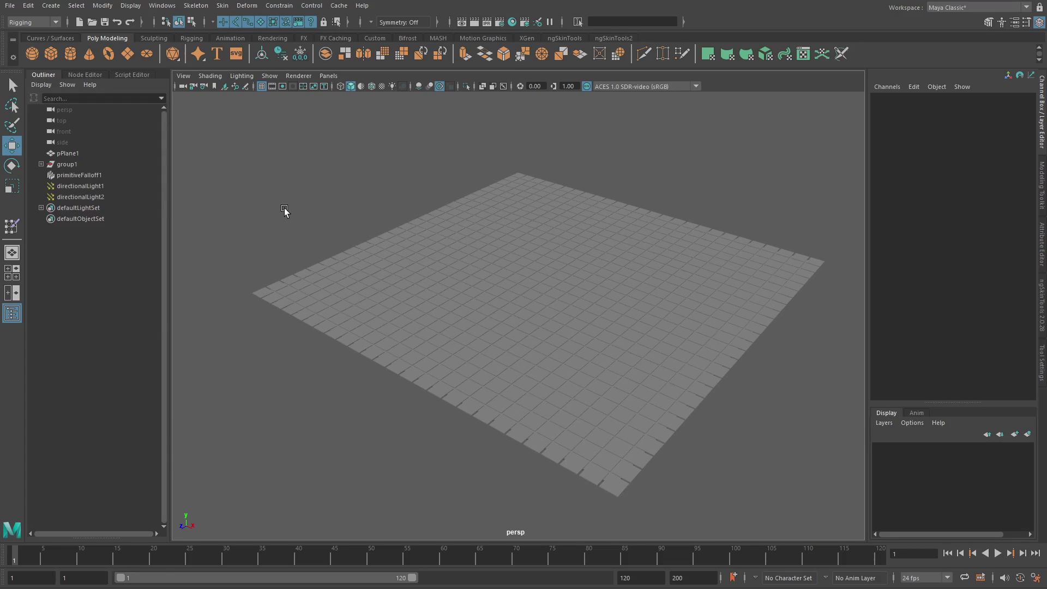
Try raising pPlane1 about 0.525 units above the grid of cubes
left_click(81, 154)
left_click_drag(549, 231, 551, 225)
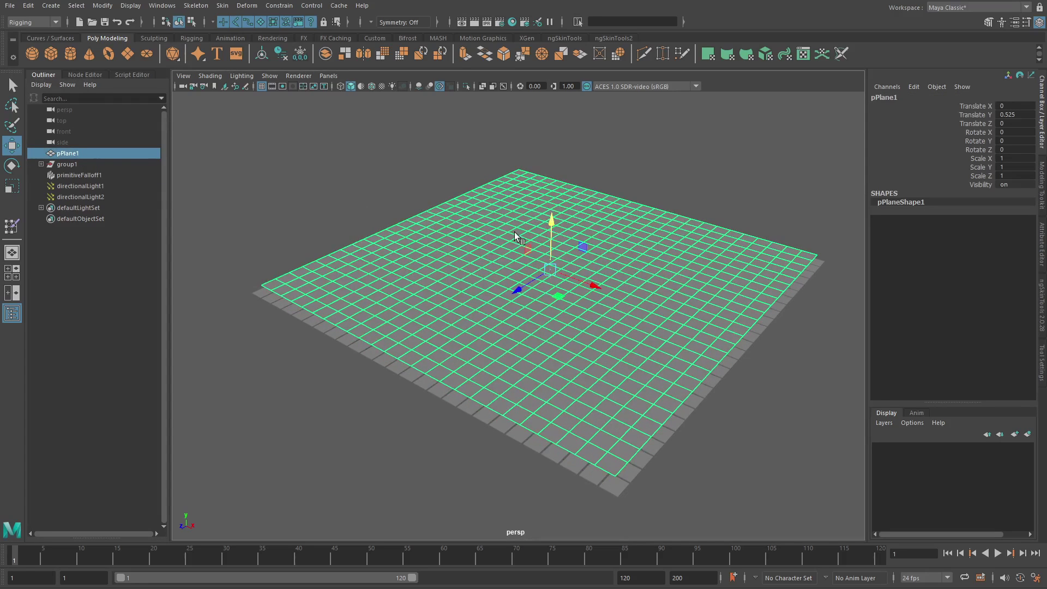
left_click_drag(409, 264, 412, 287, "alt")
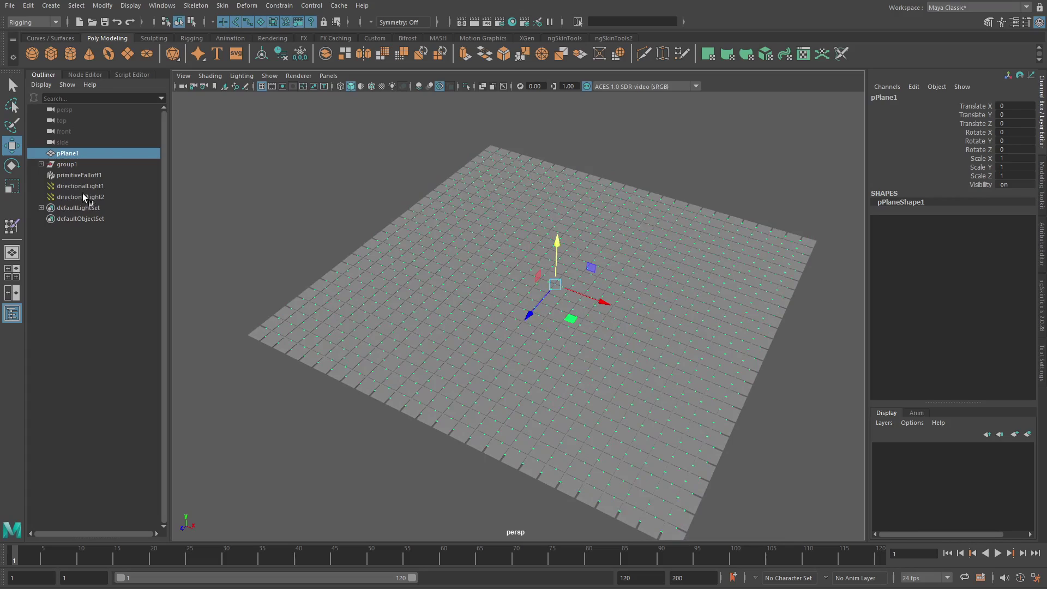
Expand group1 and select the cubes from pCube1 through pCube129
left_click(68, 163)
left_click(41, 163)
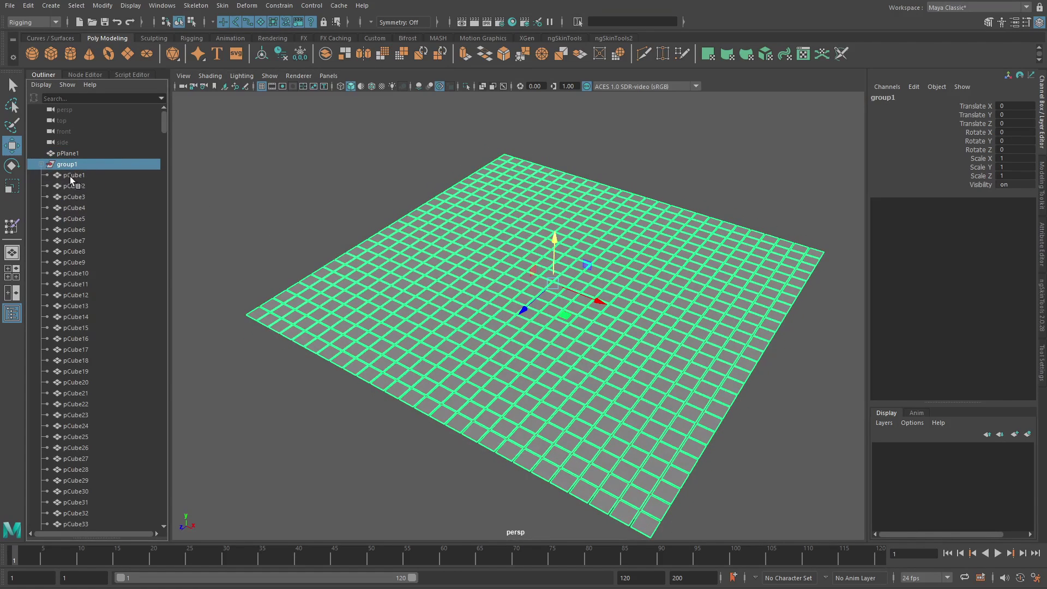
left_click(73, 175)
scroll(142, 168, "down", 10)
scroll(131, 218, "down", 10)
left_click(109, 261, "shift")
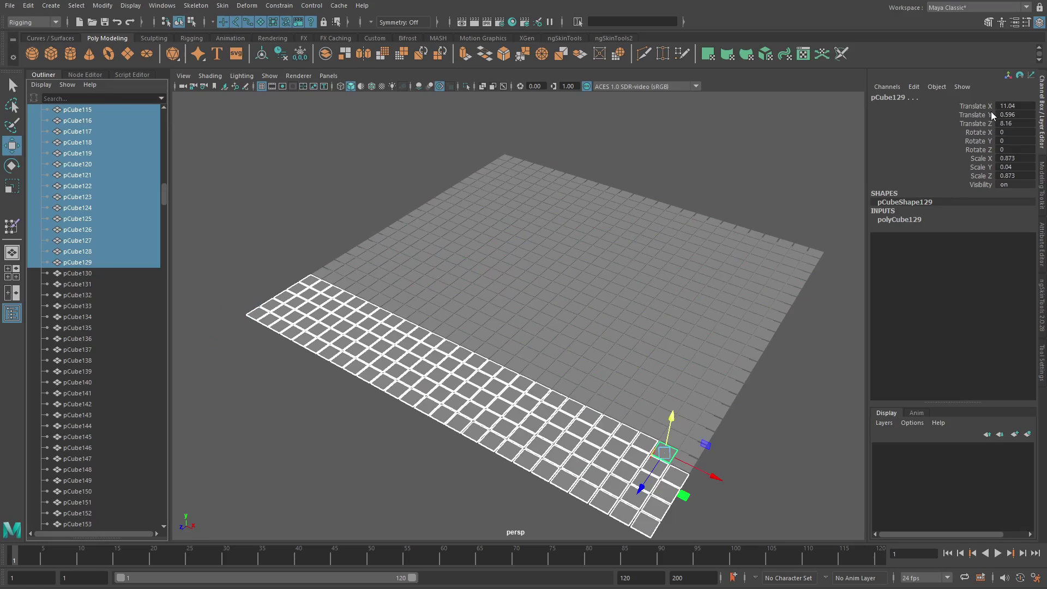
left_click_drag(702, 346, 695, 341, "alt")
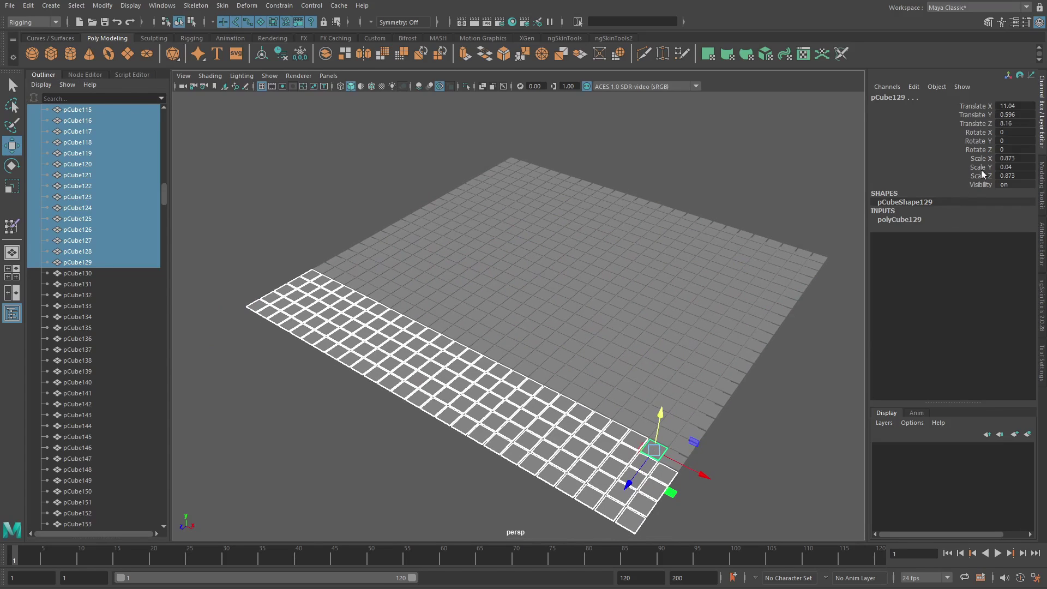
Try scaling the selected cubes vertically to a Scale Y of about 8.136
key("r")
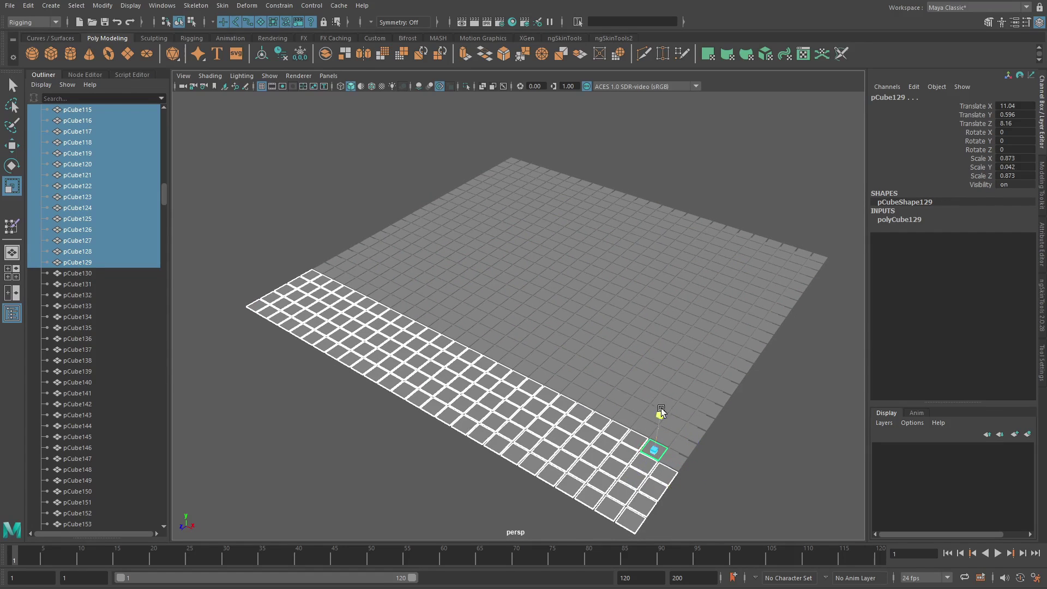
left_click_drag(661, 408, 674, 440)
mouse_move(647, 367)
left_mouse_down()
mouse_move(668, 140)
mouse_move(659, 374)
left_mouse_up()
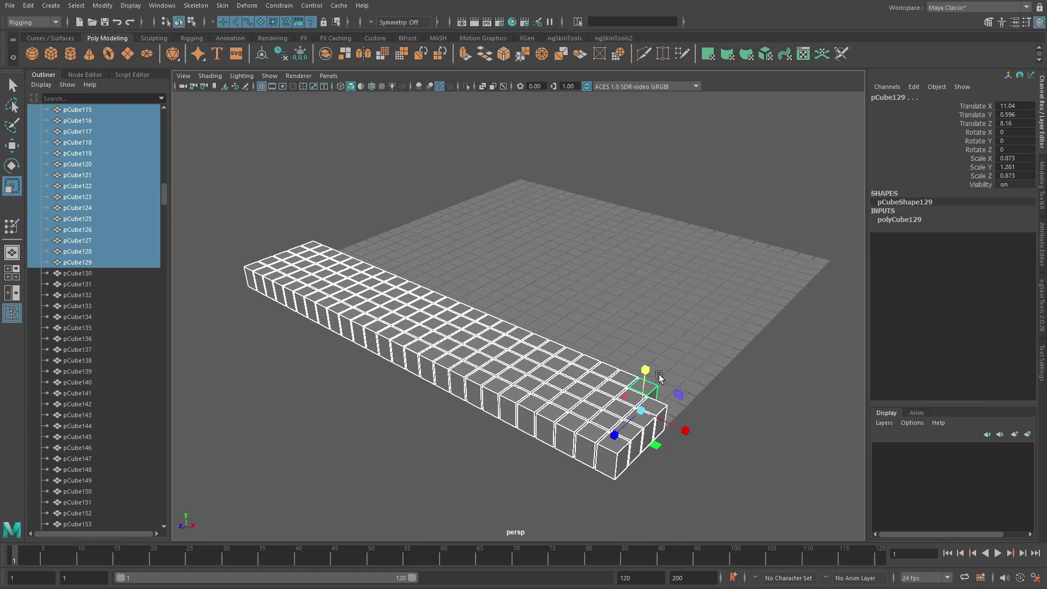
left_click_drag(645, 338, 649, 140)
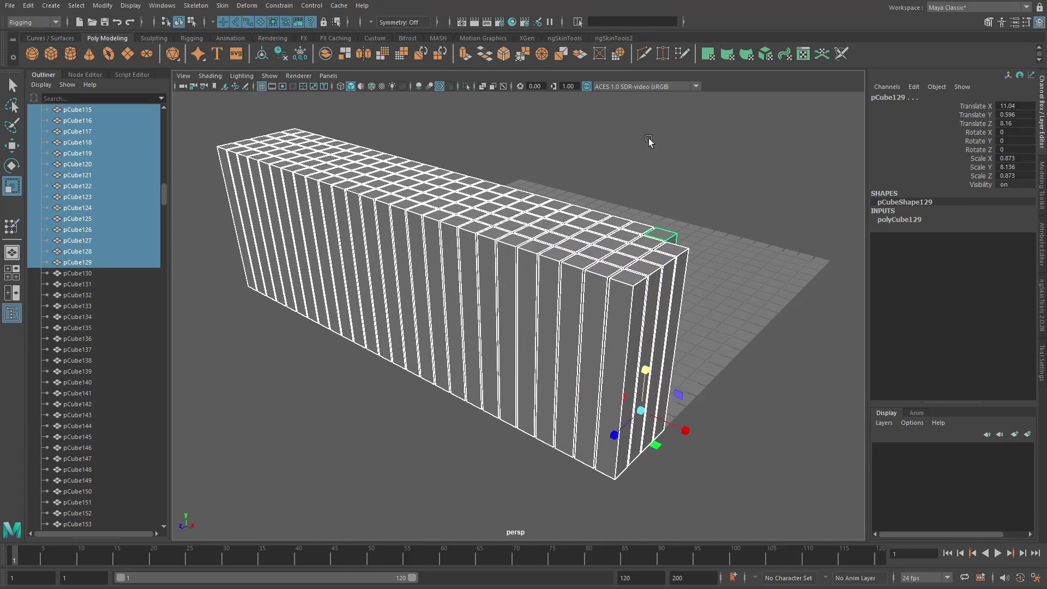
Undo the vertical scaling of the cubes, clear the selection and collapse group1
key("ctrl+z")
key("ctrl+z")
left_click(334, 163)
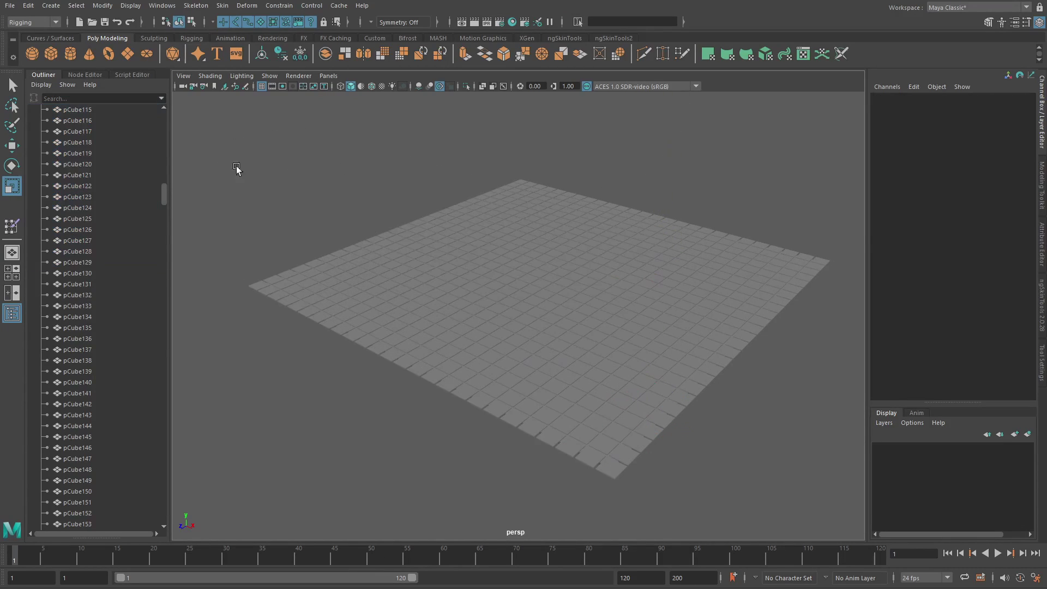
scroll(113, 171, "up", 10)
scroll(92, 172, "up", 12)
left_click(40, 164)
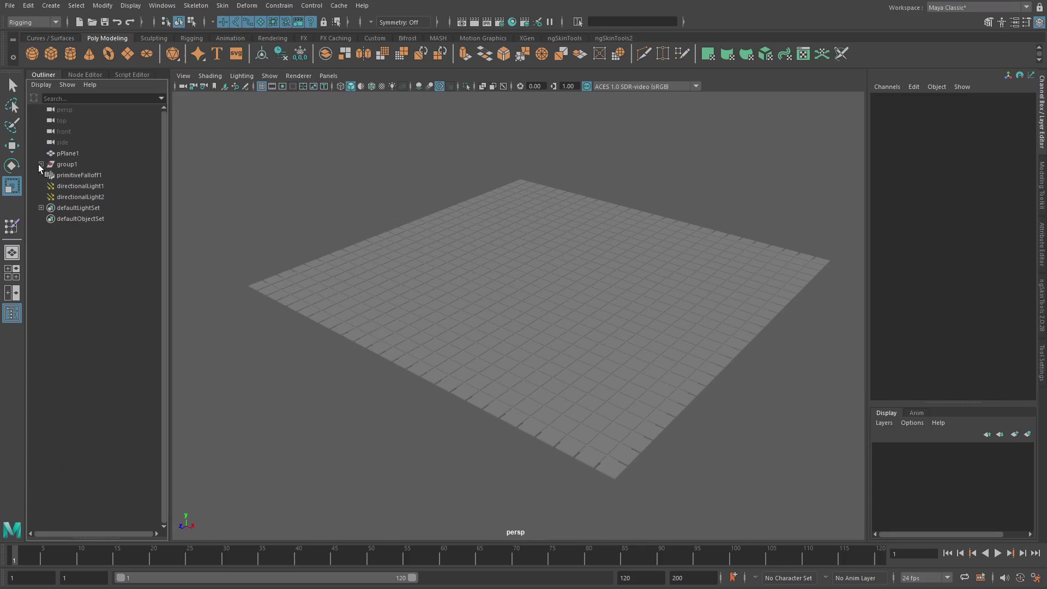
Examine pPlane1 and primitiveFalloff1 by selecting each of them, then clear the selection
left_click(66, 153)
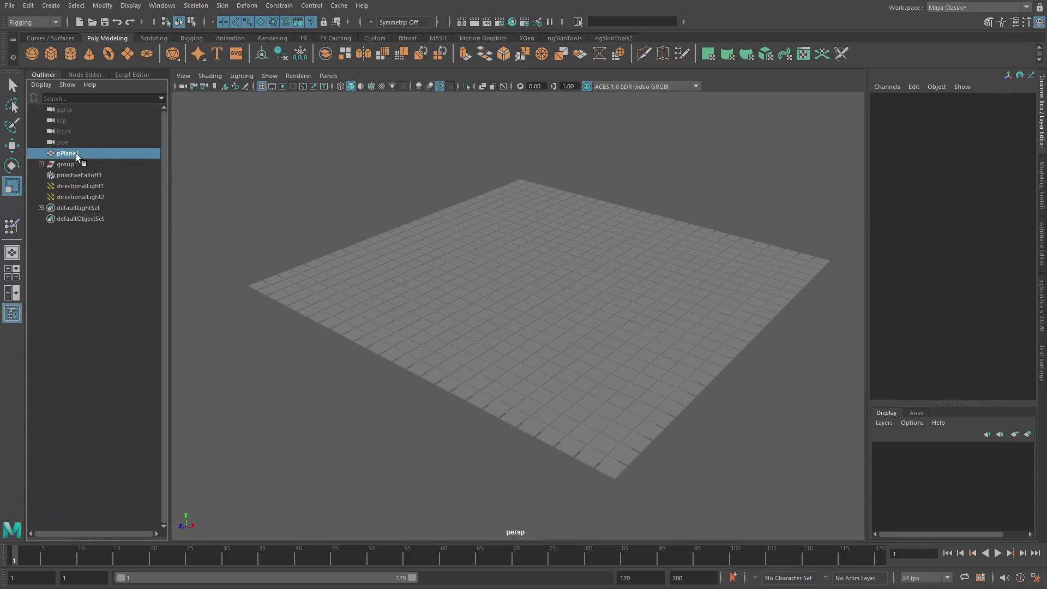
left_click(90, 176)
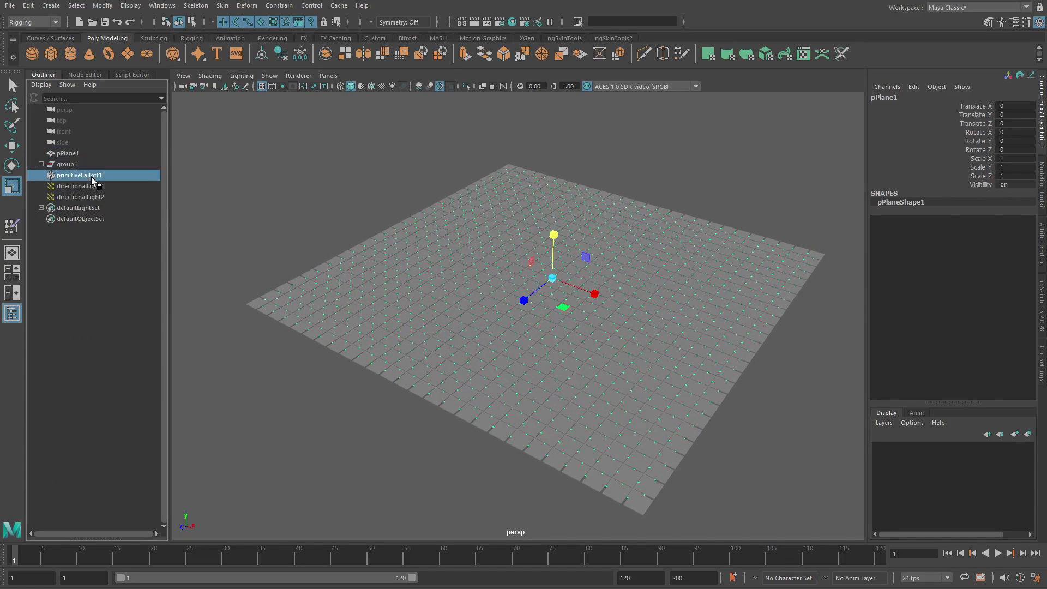
key("w")
left_click_drag(553, 242, 465, 260)
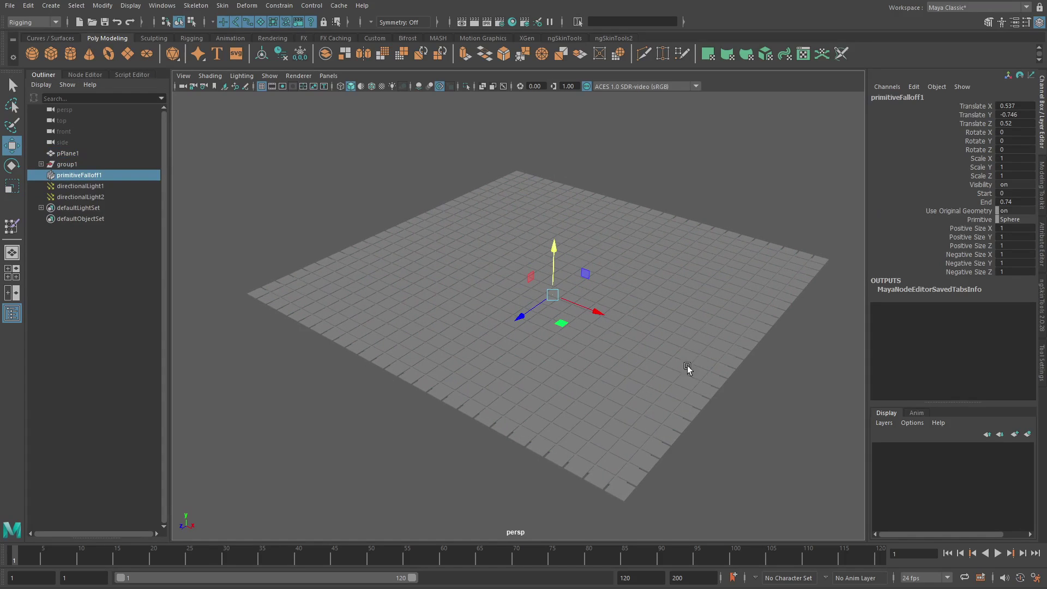
left_click(414, 380)
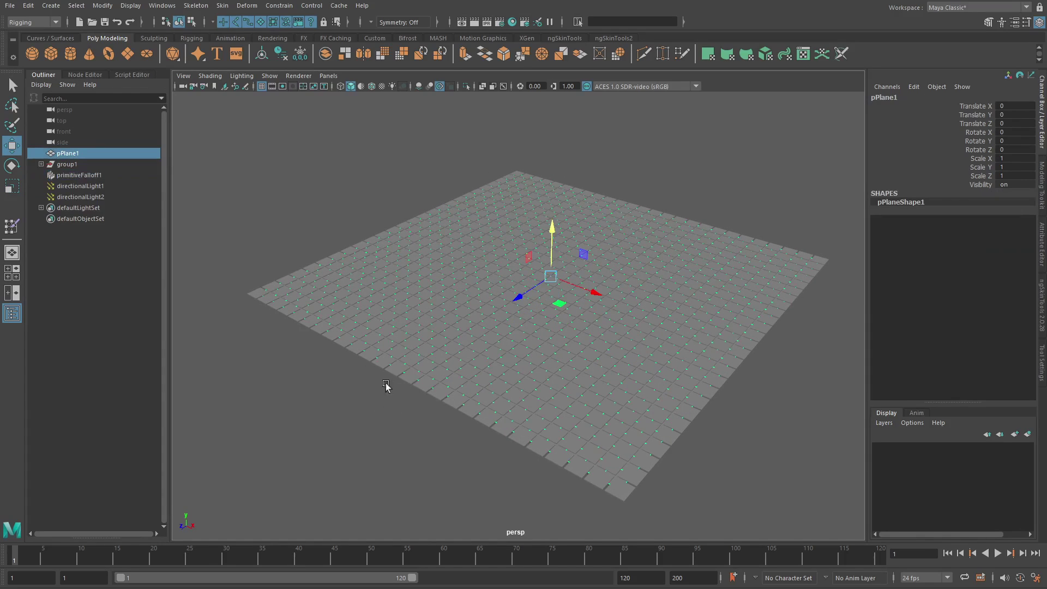
left_click(240, 207)
Add primitiveFalloff1 and pPlane1 to the Node Editor graph
left_click(94, 175)
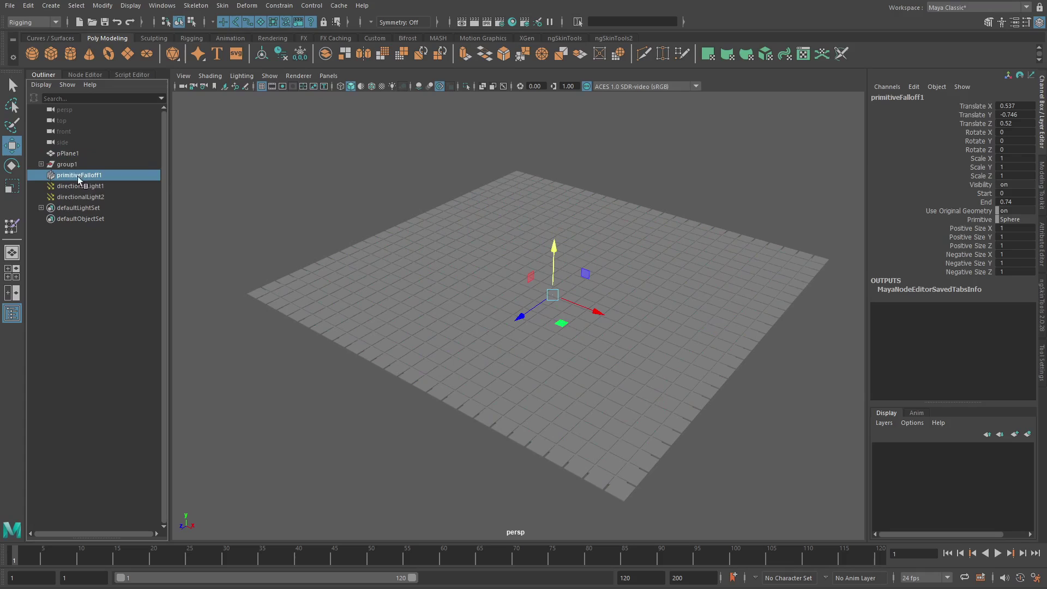
left_click(74, 154, "ctrl")
left_click(84, 75)
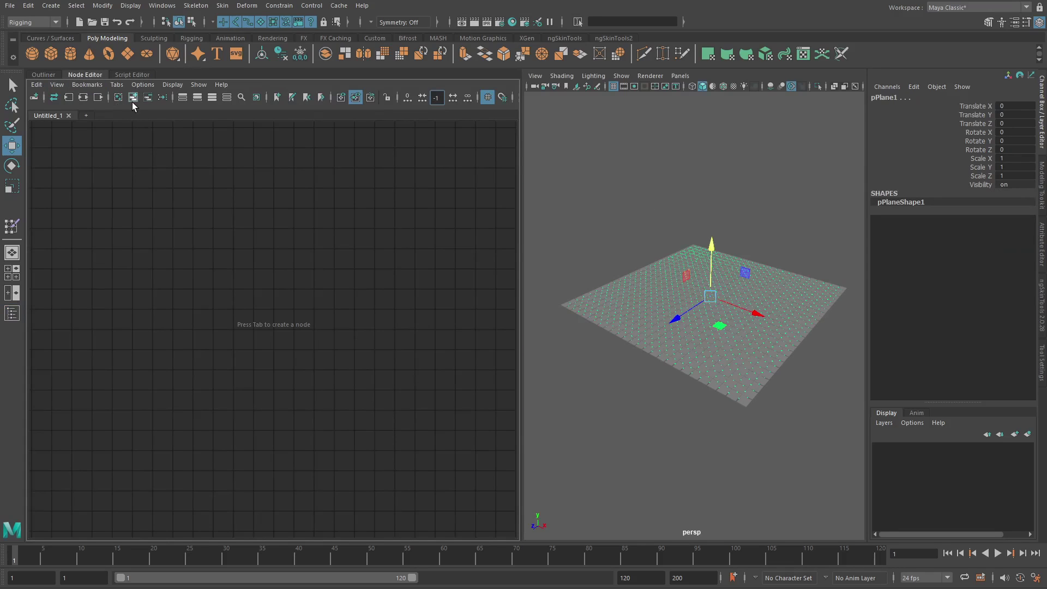
left_click(132, 101)
left_click(358, 268)
middle_click_drag(362, 267, 265, 278, "alt")
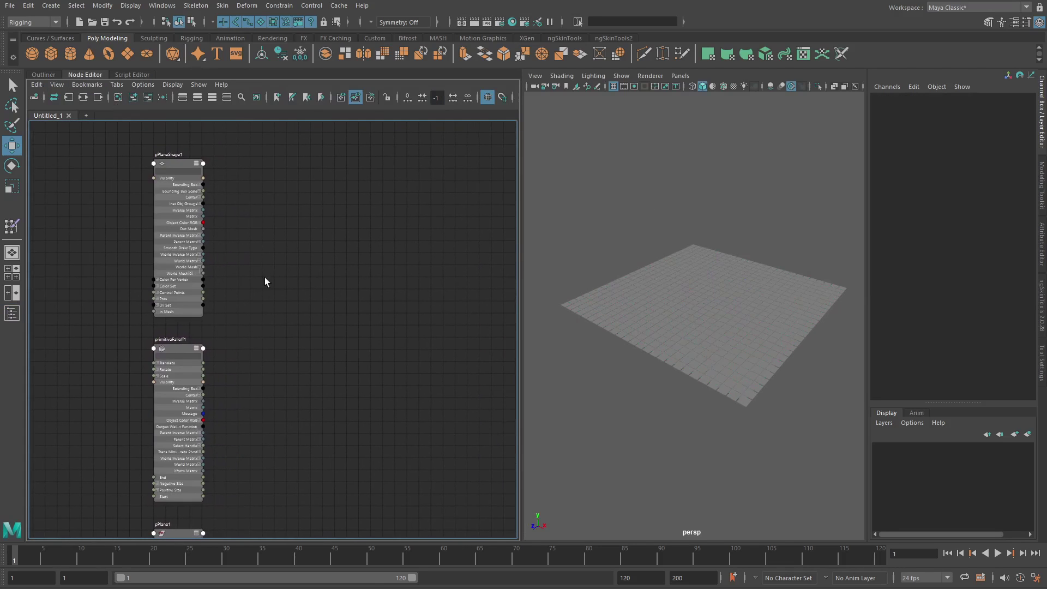
scroll(273, 270, "up", 3)
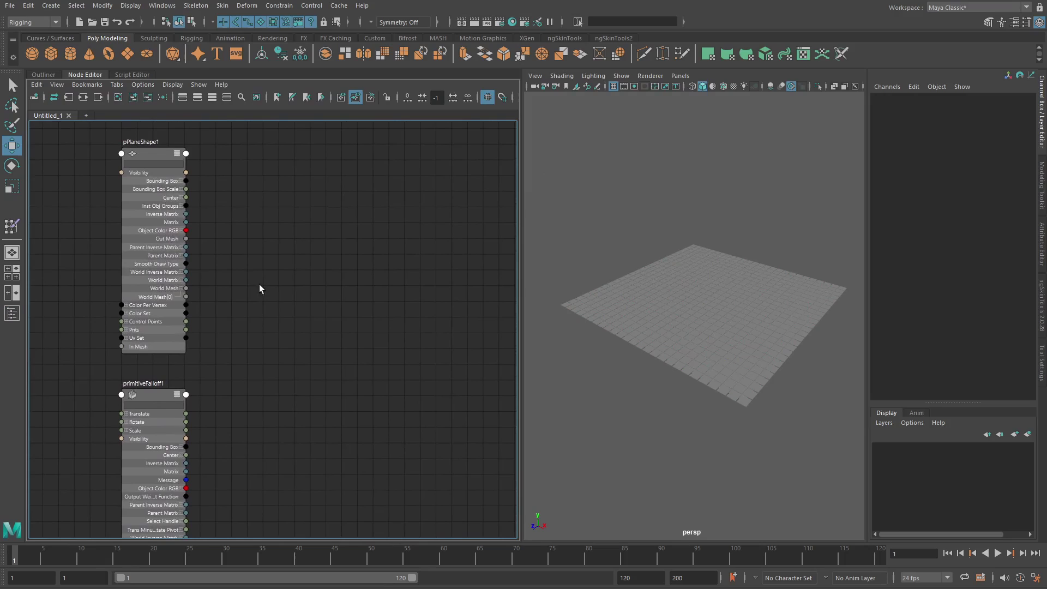
middle_click_drag(226, 328, 227, 308, "alt")
Create a falloffEval node beside the plane and falloff nodes and display all its attributes
key("Tab")
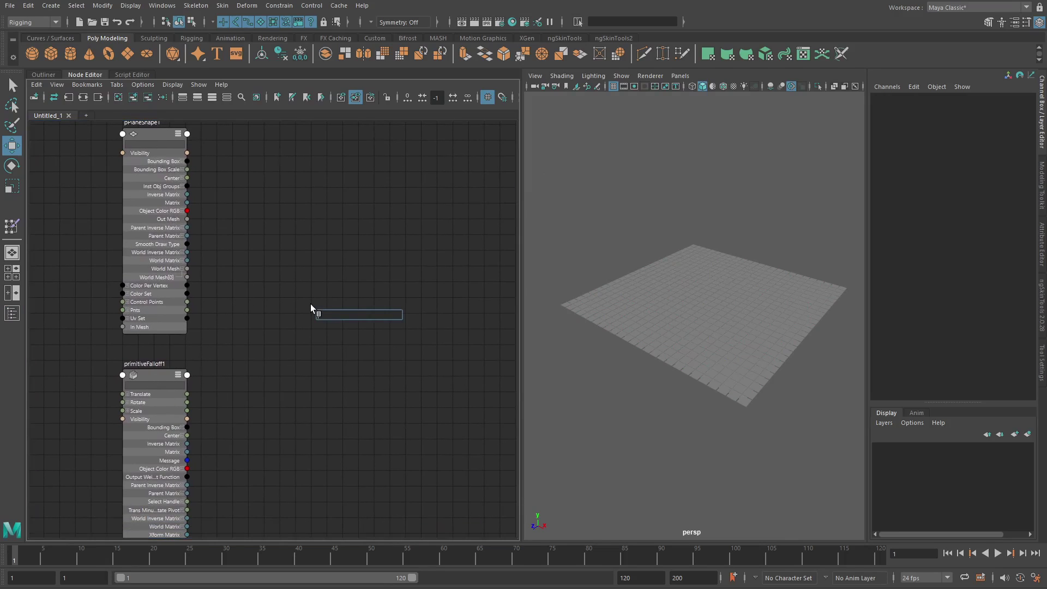
type("fall")
key("Down")
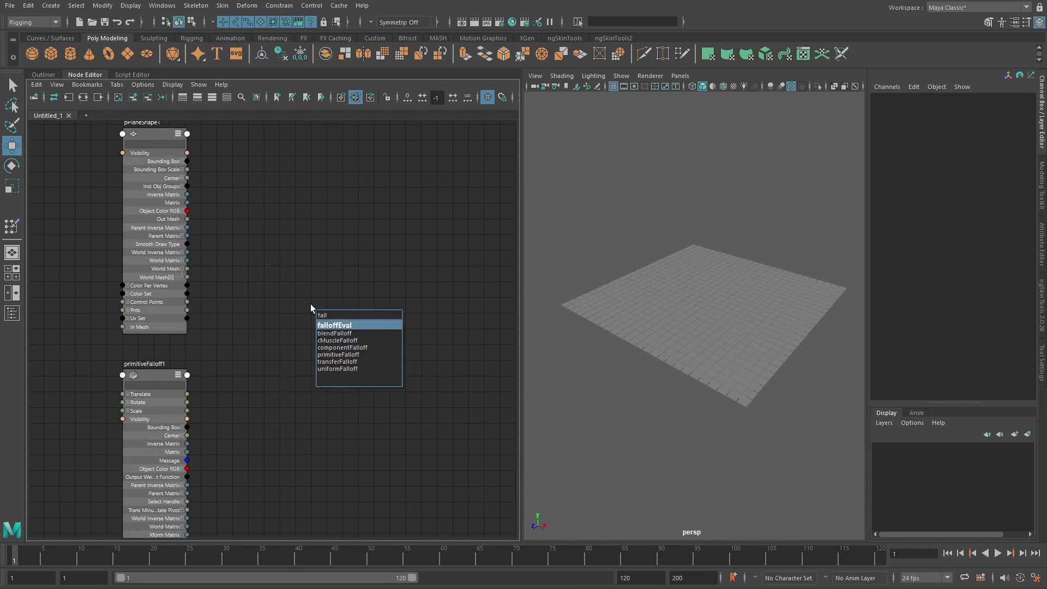
key("Return")
left_click_drag(332, 313, 342, 256)
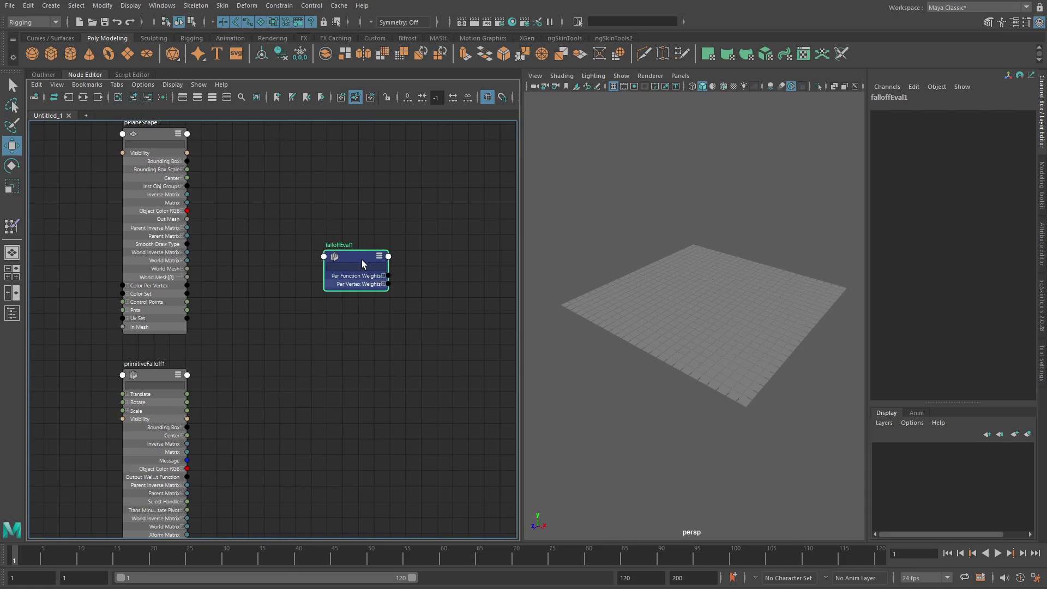
right_click_drag(361, 259, 360, 398)
left_click_drag(353, 361, 357, 353)
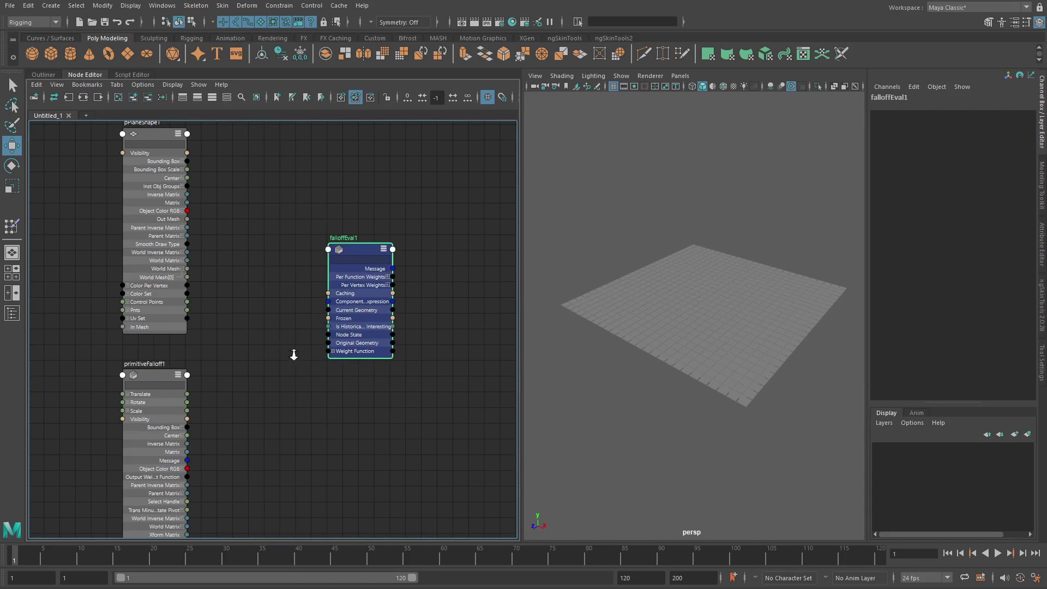
Connect pPlaneShape1's Out Mesh to falloffEval1's Original Geometry and Current Geometry, and primitiveFalloff1's Output Weight Function to Weight Function[0]
scroll(293, 349, "up", 1)
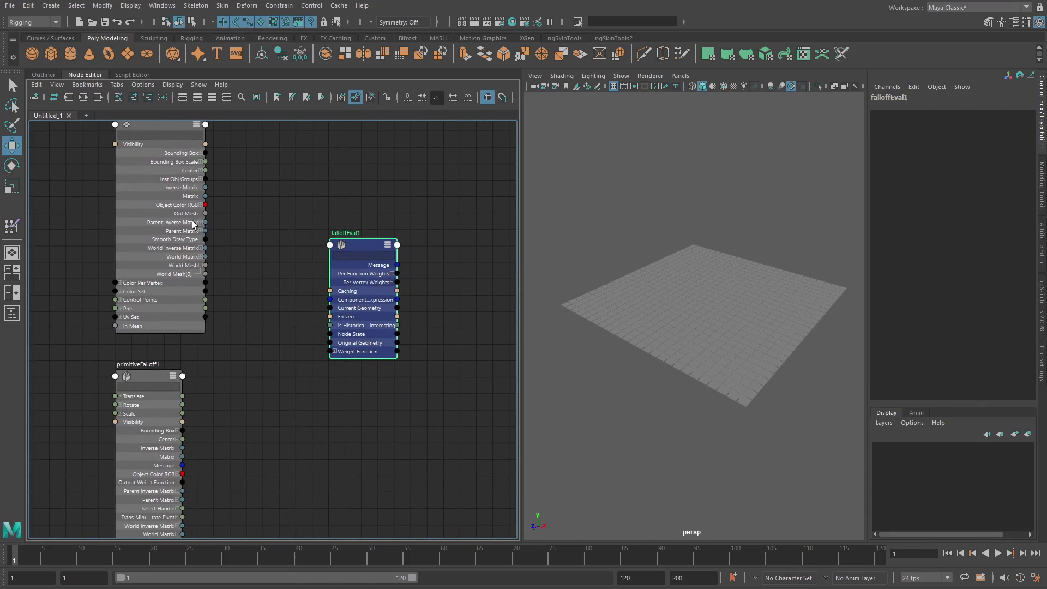
left_click_drag(201, 222, 329, 341)
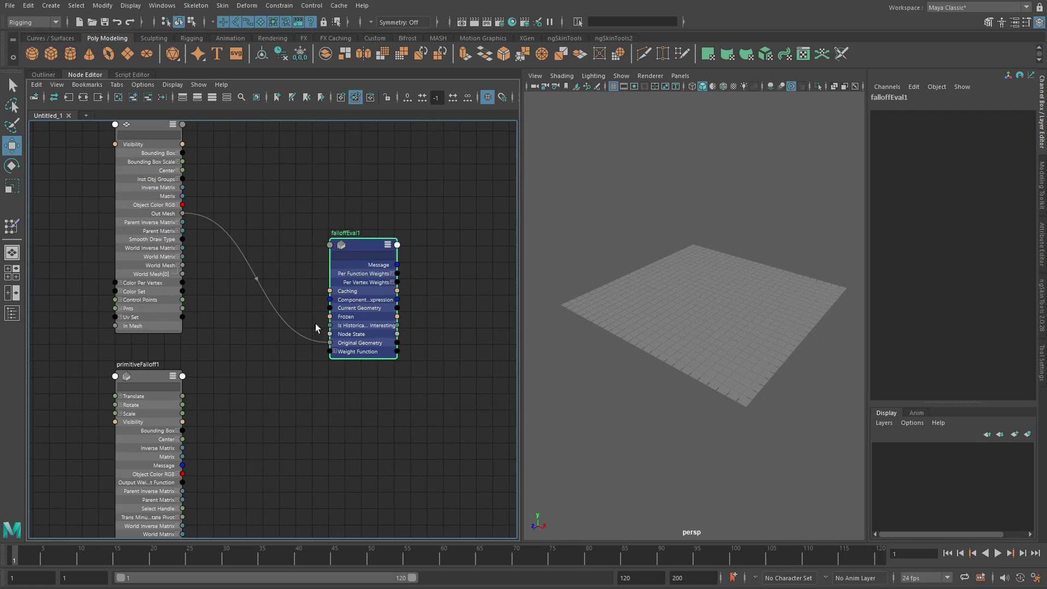
left_click_drag(183, 217, 329, 308)
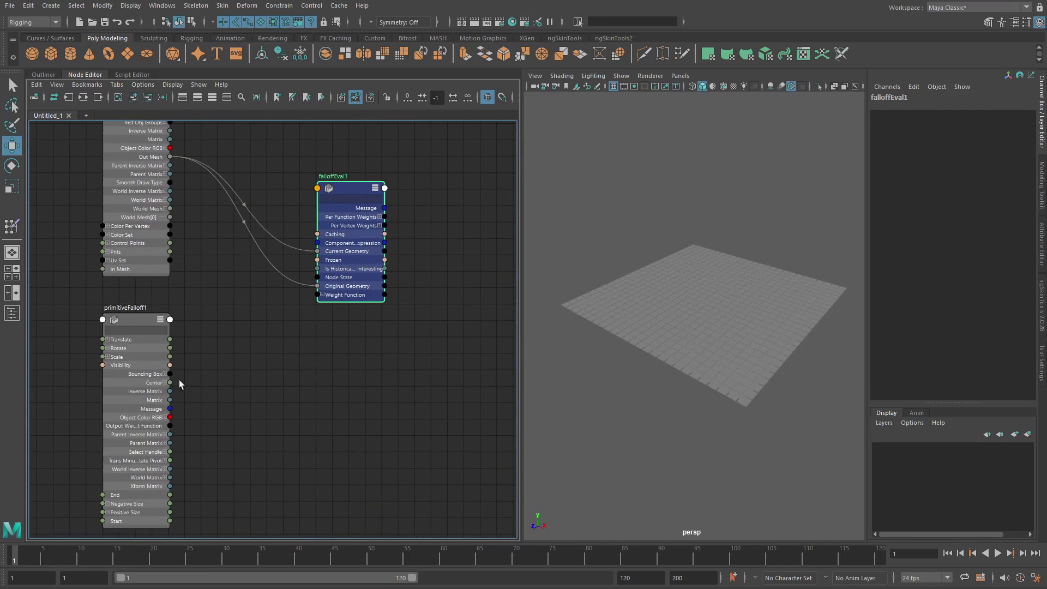
left_click_drag(170, 428, 322, 303)
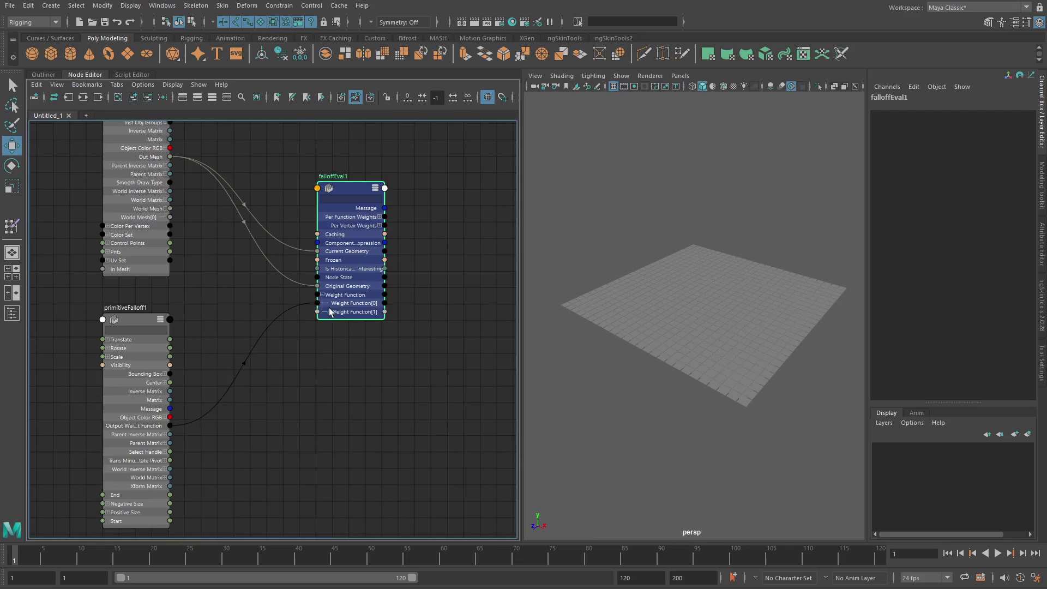
Select the two neighbouring corner cubes, pCube1 and pCube2, and add them to the node graph
middle_click_drag(360, 281, 251, 313, "alt")
right_click_drag(626, 341, 644, 334, "alt")
left_click_drag(645, 333, 604, 361, "alt")
left_click(609, 367)
key("q")
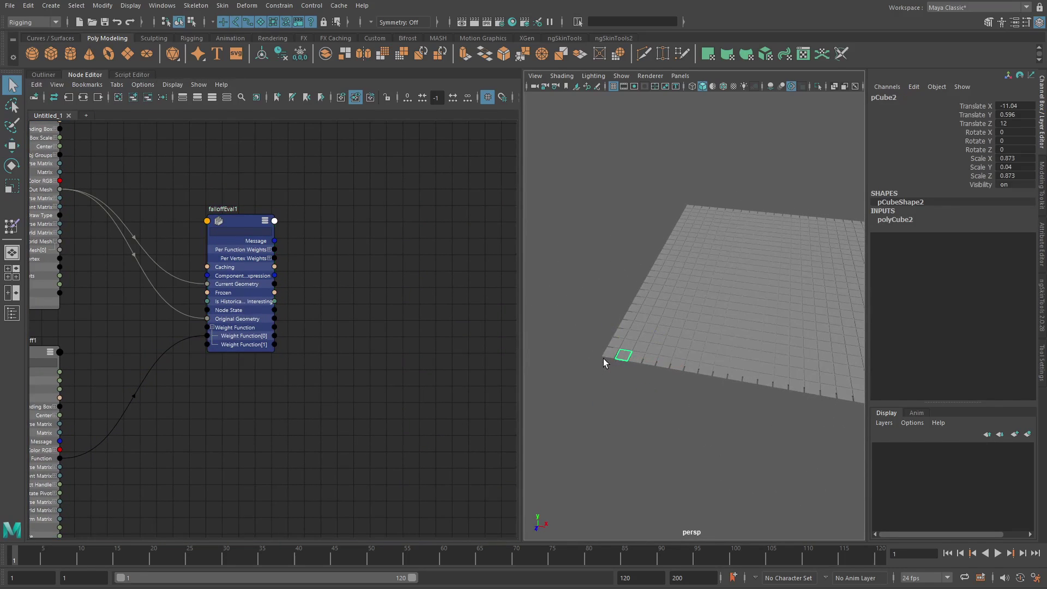
left_click(619, 355, "shift")
left_click(133, 97)
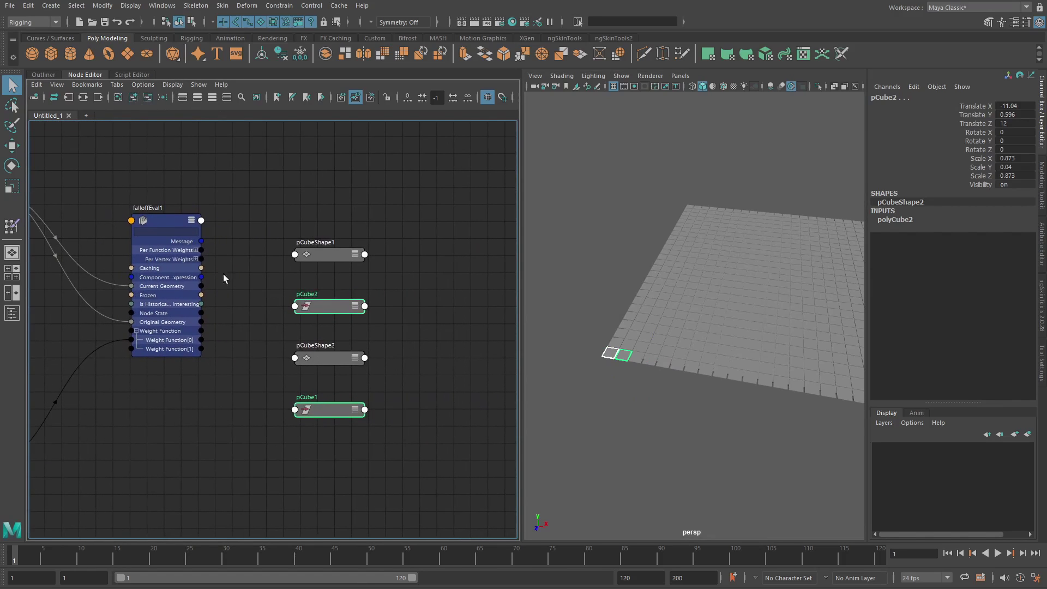
Expand falloffEval1's Per Vertex Weights output down to its first individual weight, index 0
left_click(167, 291)
left_click(188, 291)
scroll(224, 313, "up", 2)
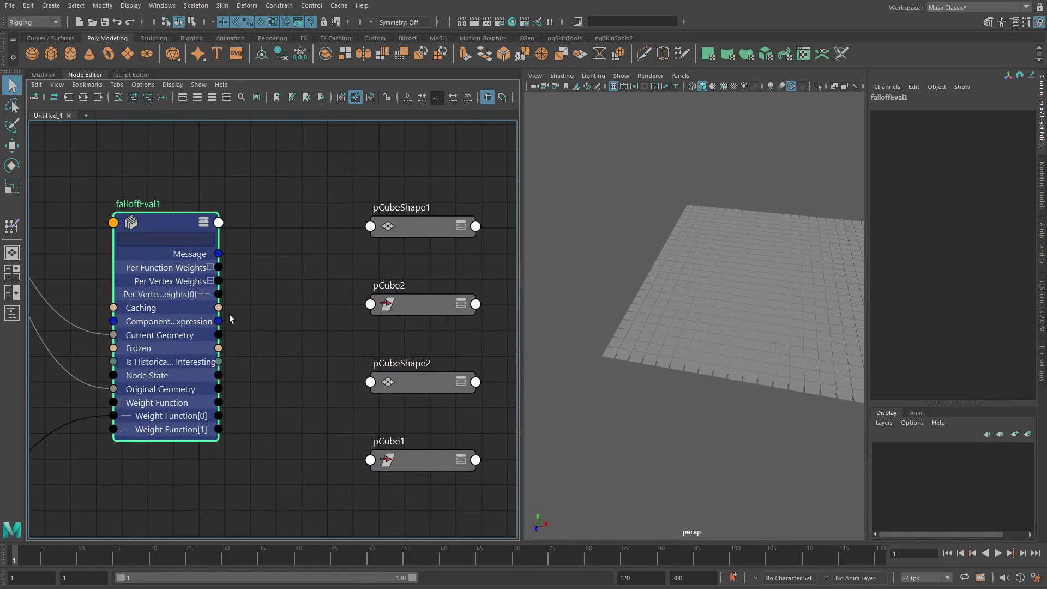
left_click(202, 295)
left_click(191, 307)
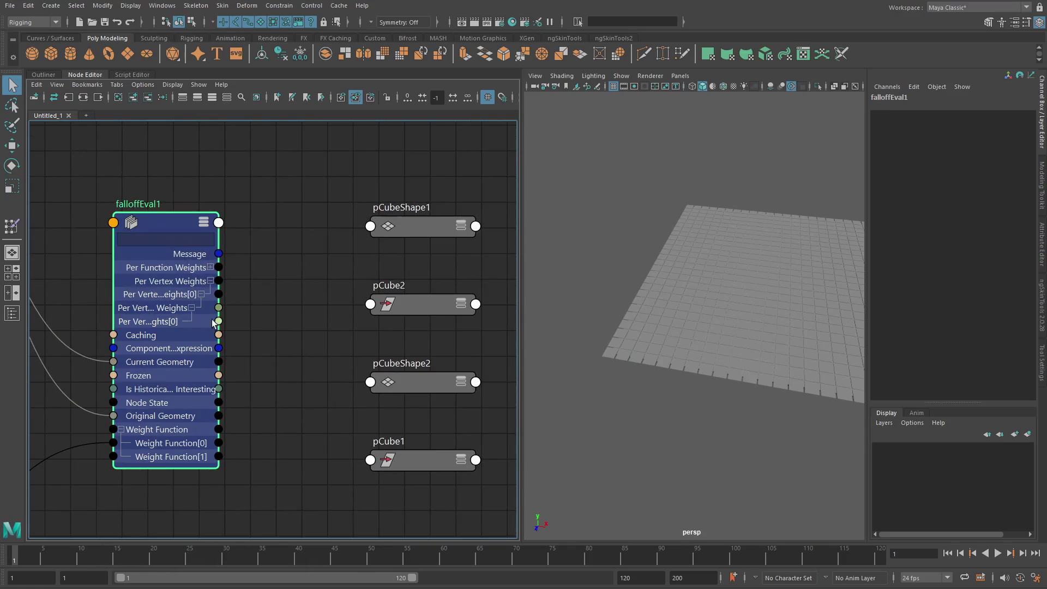
Rearrange the cube nodes so the pCubeShape1 and pCubeShape2 nodes sit above the pCube2 transform node
scroll(257, 330, "down", 1)
left_click_drag(396, 303, 381, 301)
left_click_drag(409, 376, 417, 150)
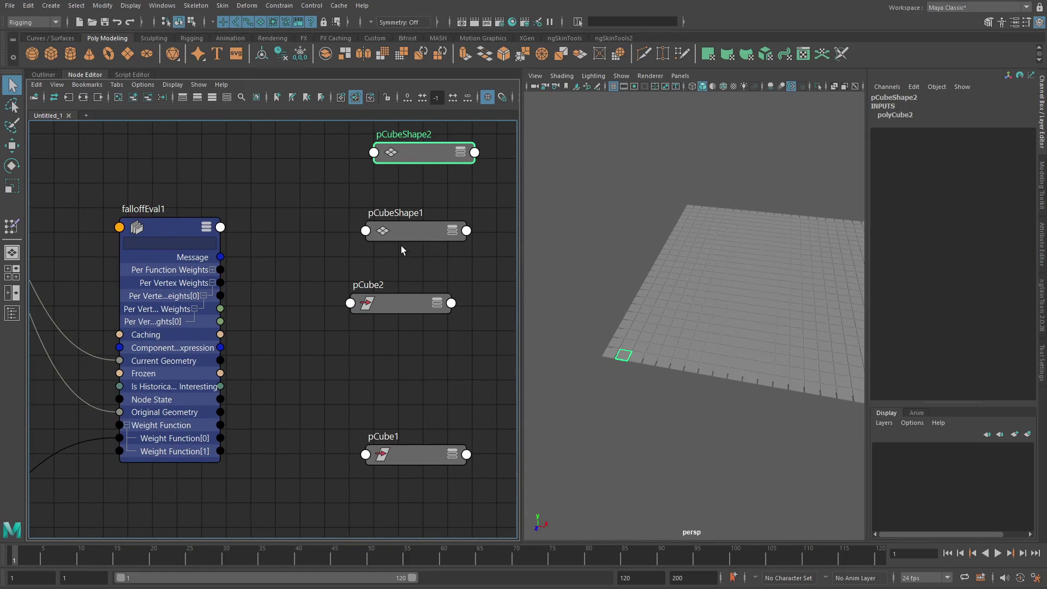
left_click_drag(401, 233, 405, 214)
Expand the pCube1 node's attributes and connect falloffEval1's individual vertex weight [0] to its Scale Y
left_click_drag(403, 451, 345, 352)
key("3")
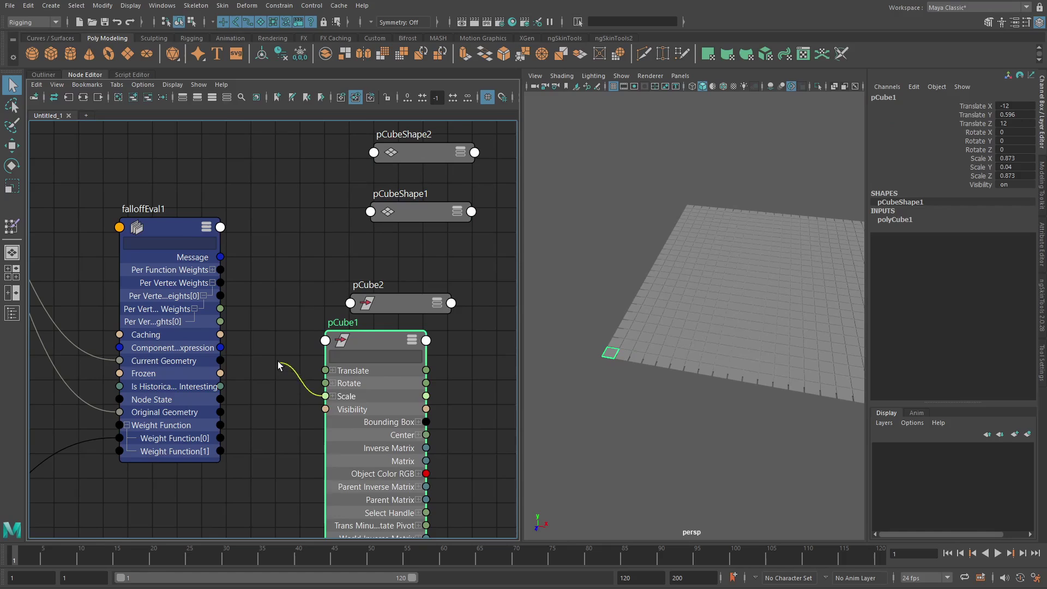
left_click(332, 397)
middle_click_drag(255, 311, 272, 276, "alt")
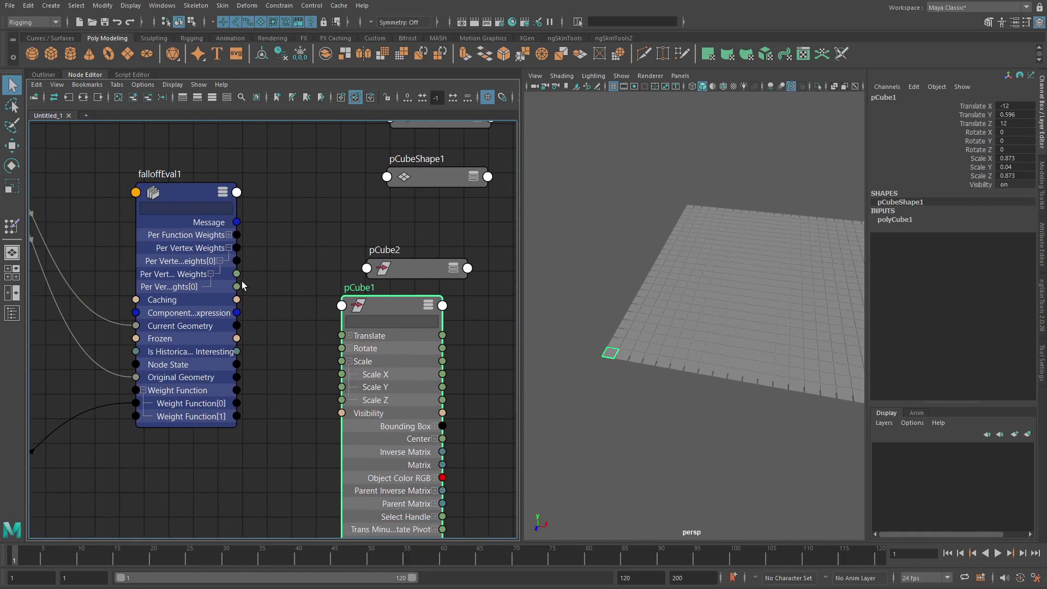
left_click_drag(208, 291, 350, 389)
middle_click_drag(344, 333, 296, 284, "alt")
left_click_drag(350, 338, 413, 322)
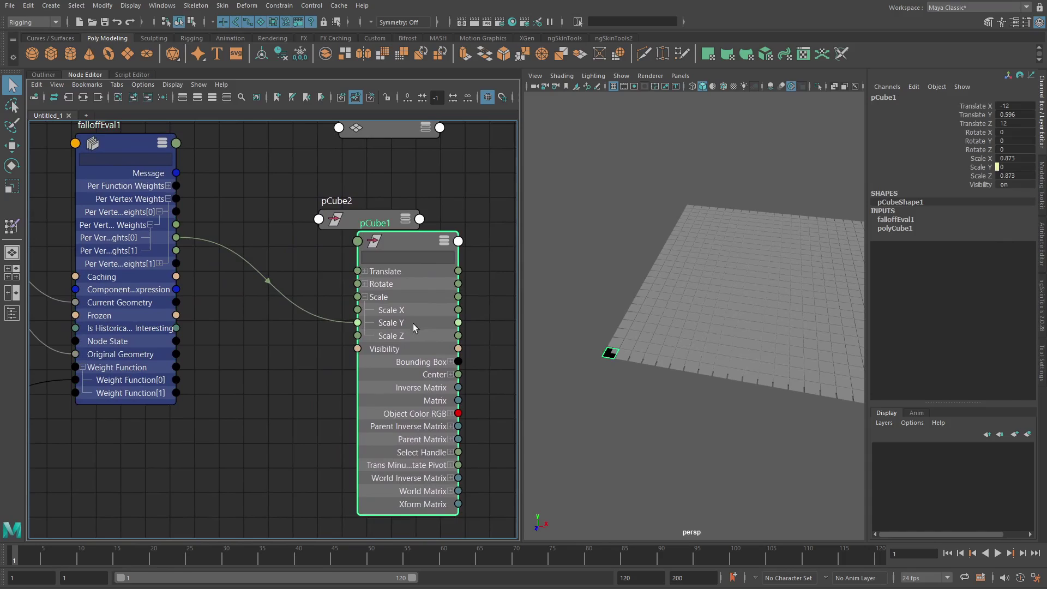
Show all attributes of the pCube2 node and connect weight [0] of falloffEval1's second per-vertex entry to its Scale Y
left_click_drag(352, 214, 323, 196)
key("3")
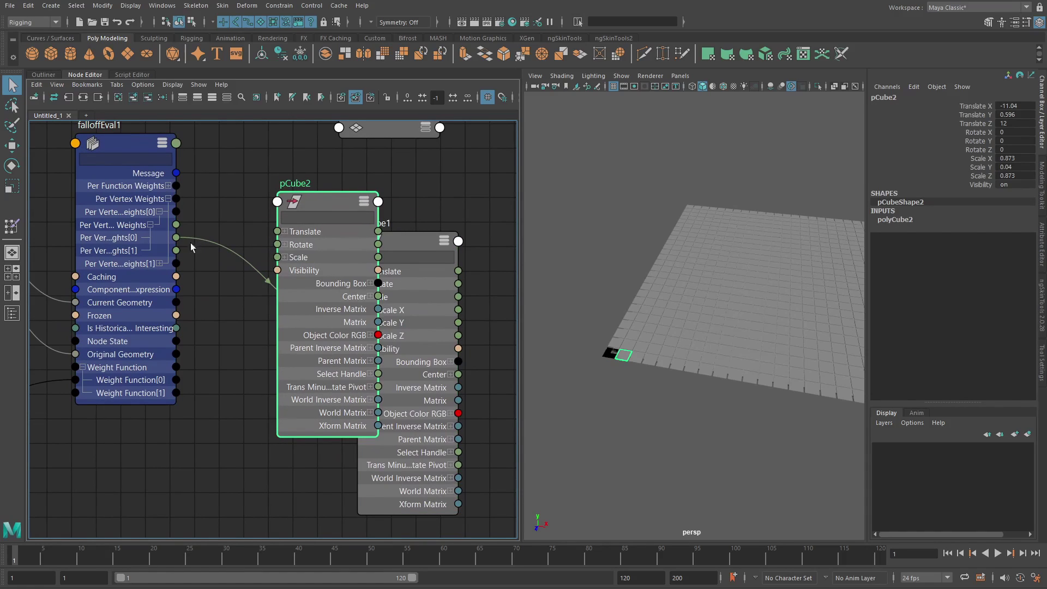
left_click(159, 264)
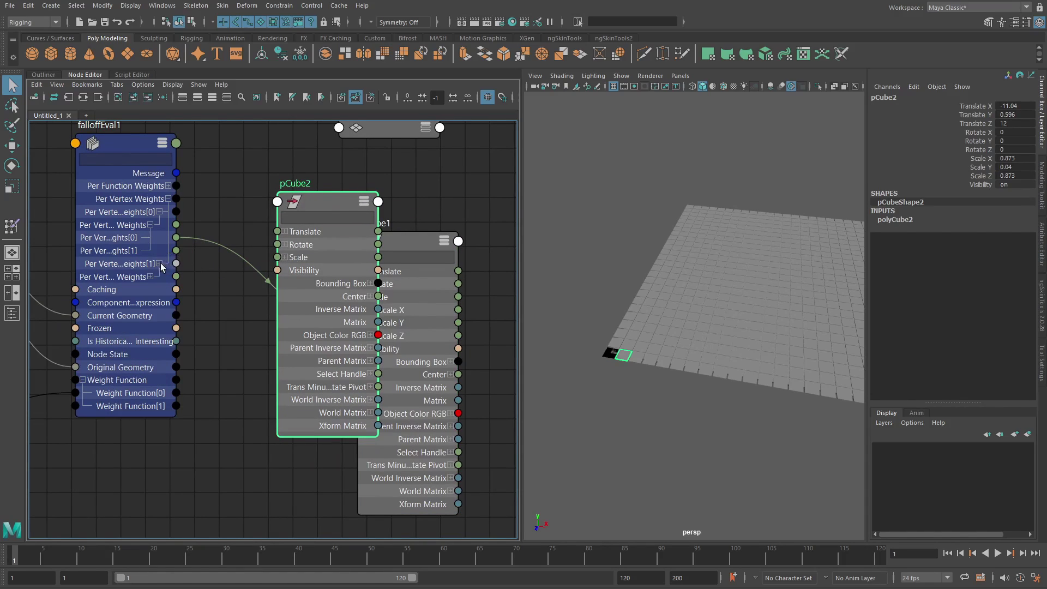
left_click(150, 276)
left_click_drag(176, 289, 278, 283)
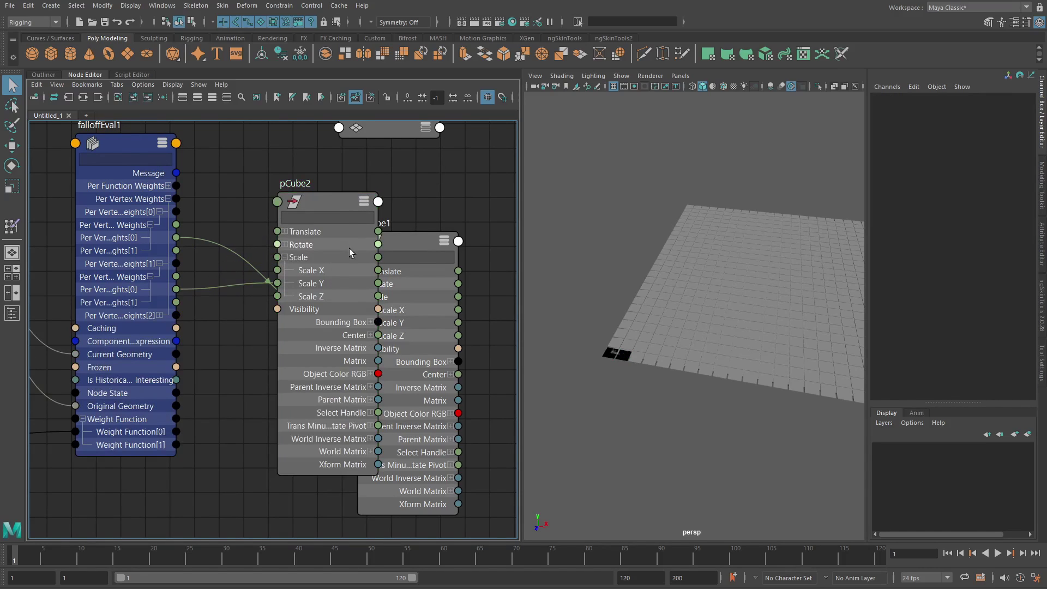
left_click(419, 242)
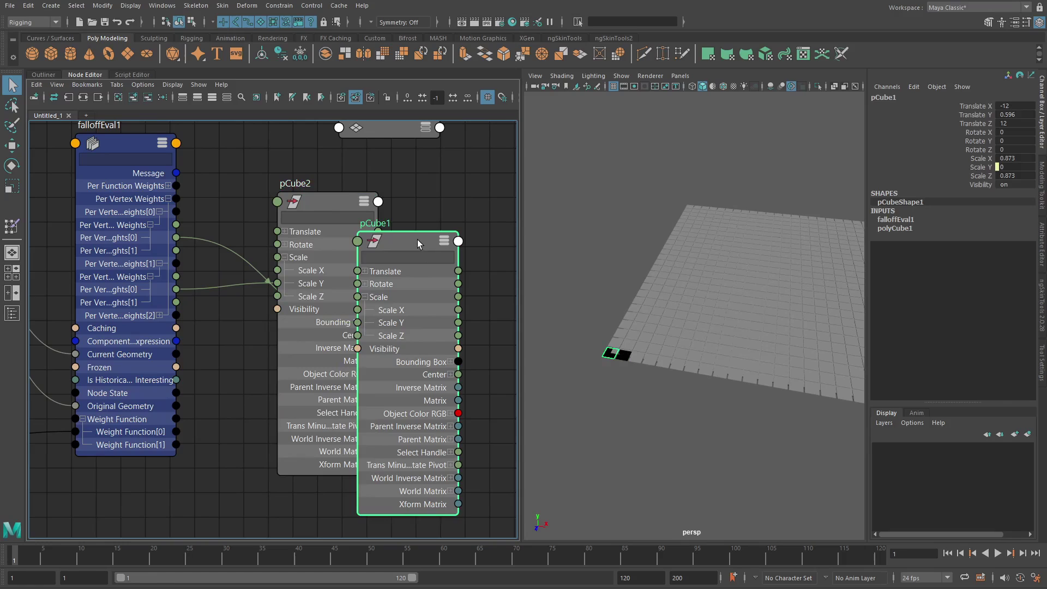
Select primitiveFalloff1 and scale it uniformly to about 9.56
left_click(48, 74)
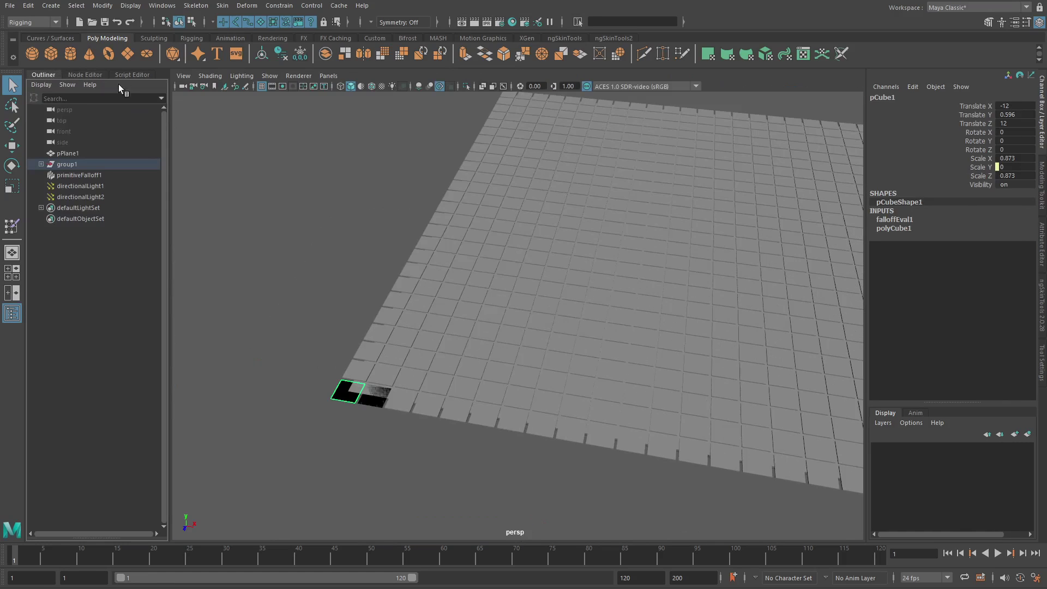
left_click(81, 175)
left_click_drag(610, 319, 750, 300, "alt")
key("w")
key("r")
right_click_drag(554, 276, 573, 220, "alt")
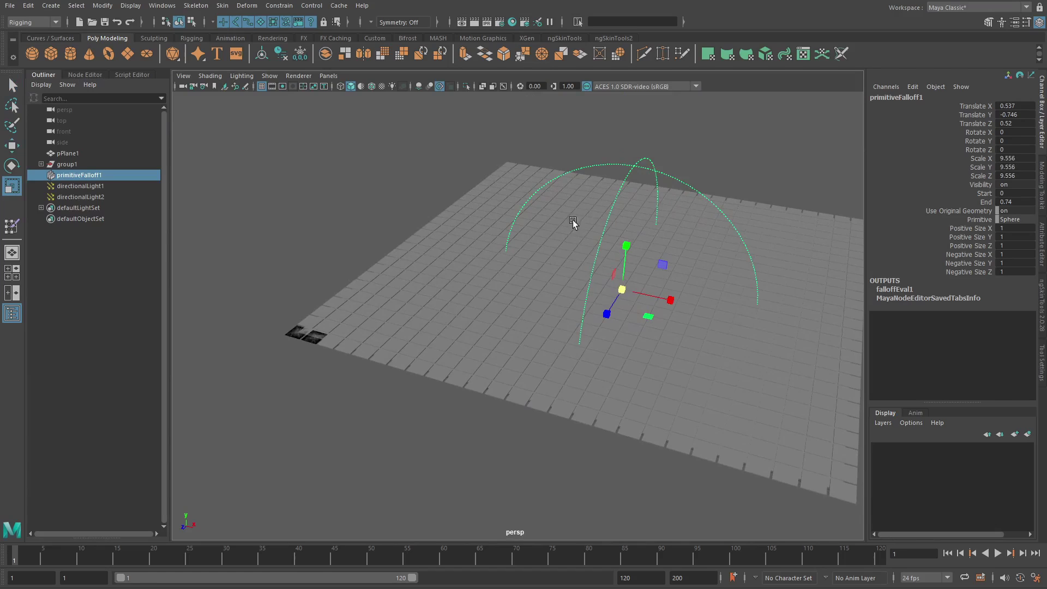
left_click_drag(573, 223, 655, 305, "alt")
key("w")
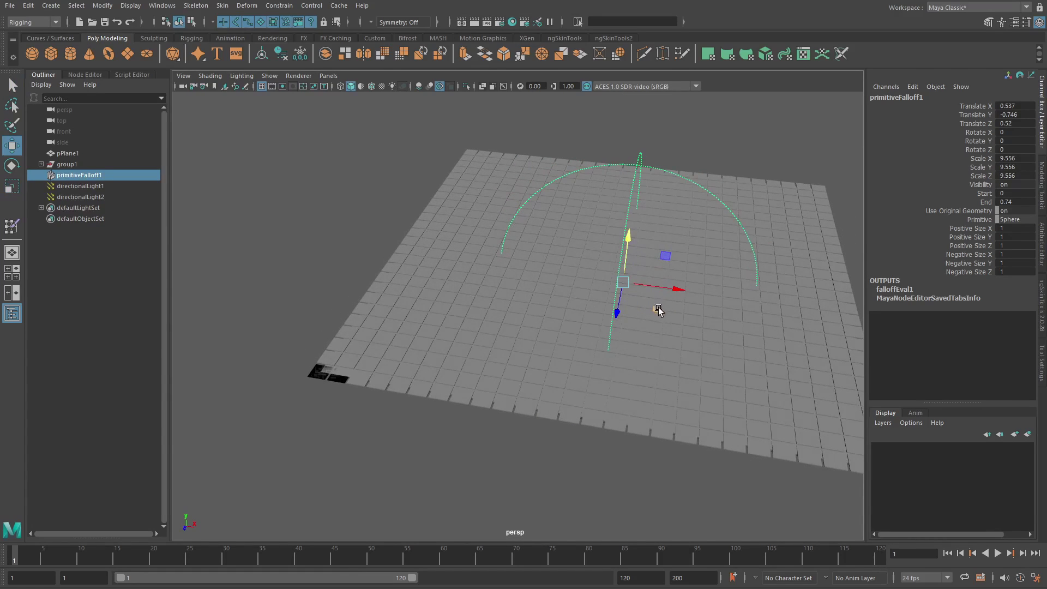
Move the falloff over the two connected corner cubes to test their scaling, then back onto the grid
middle_click_drag(658, 310, 473, 358)
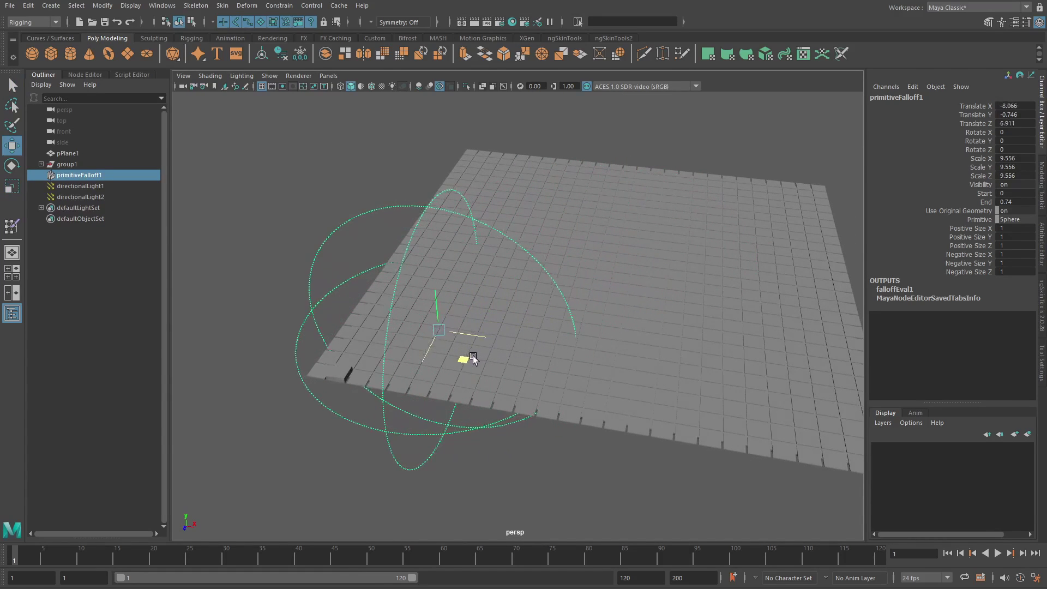
left_click_drag(473, 358, 433, 364)
right_click_drag(433, 364, 460, 349, "alt")
middle_click_drag(459, 349, 479, 346, "alt")
left_click_drag(479, 346, 465, 361)
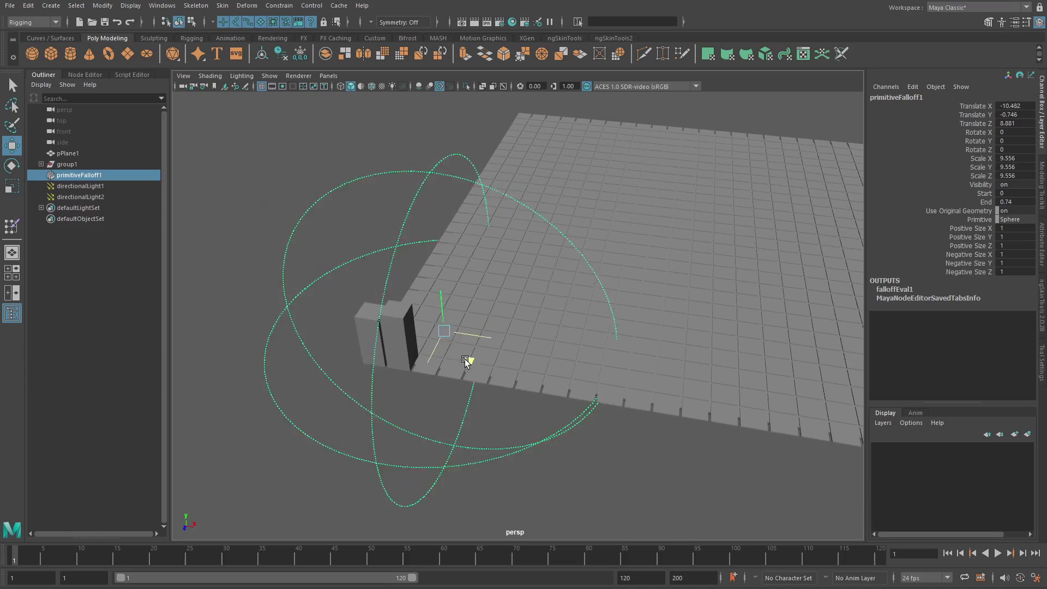
middle_click_drag(466, 361, 543, 295)
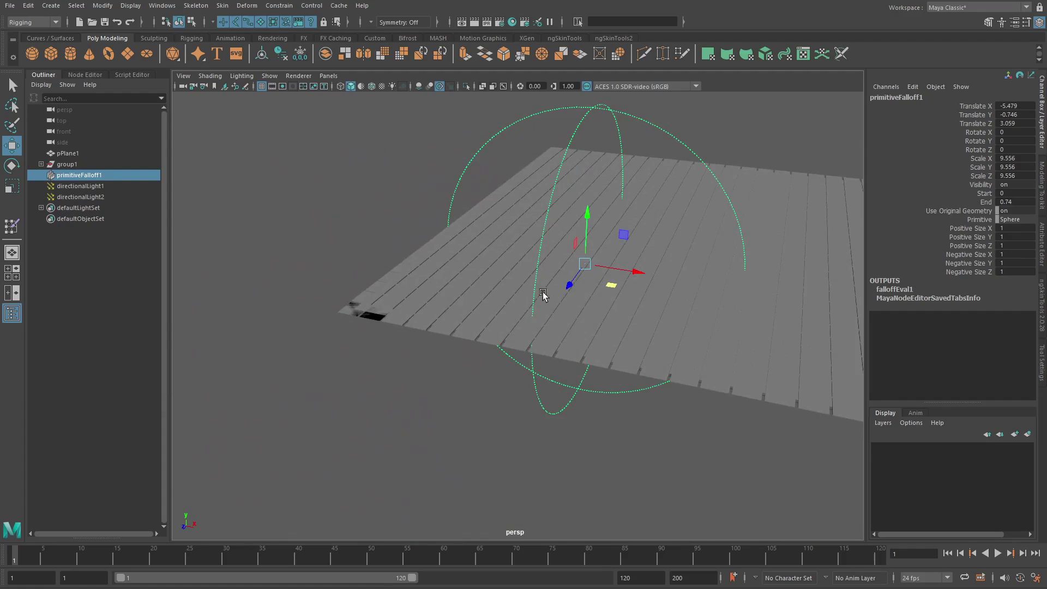
Set the falloff ramp's end point at position 1.000 to a value of 0.040
middle_click_drag(374, 301, 355, 322, "alt")
right_click_drag(356, 322, 392, 325, "alt")
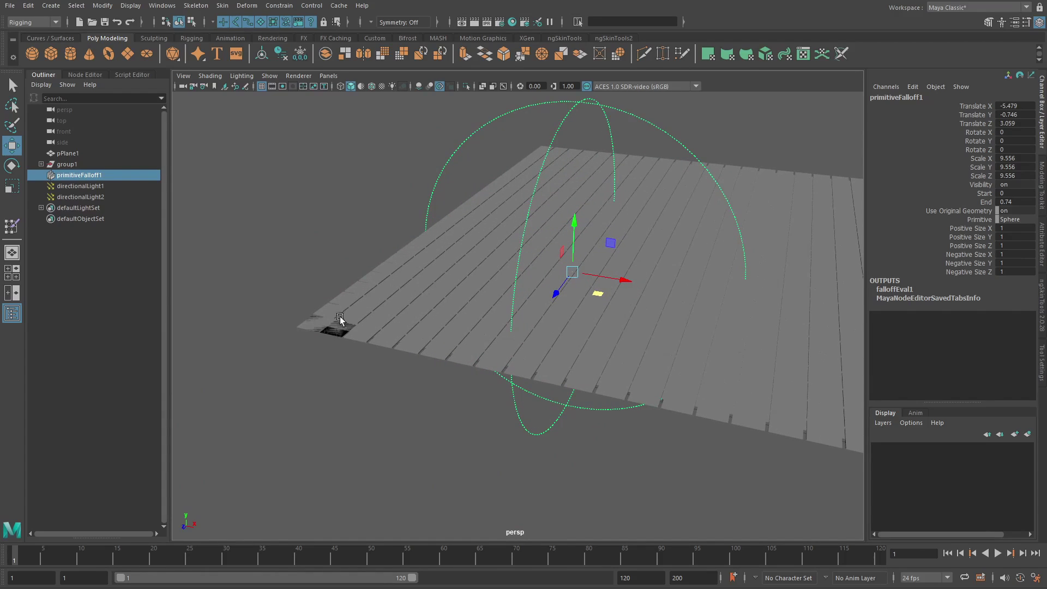
key("ctrl+a")
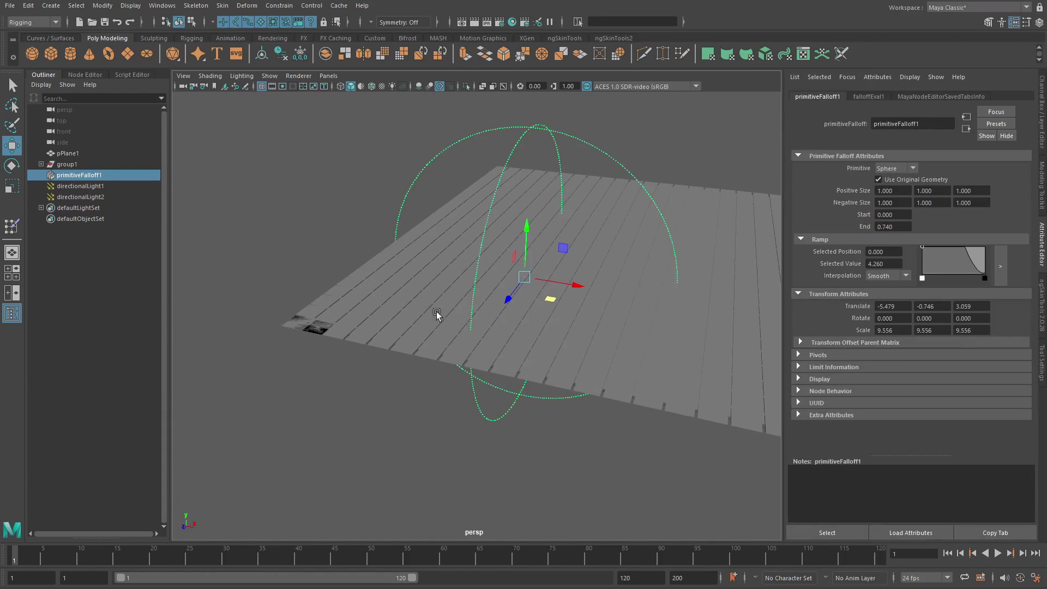
left_click(984, 277)
left_click_drag(986, 271, 1000, 276)
Move the falloff away from the corner cubes, to about X -2.78 and Z 2.04
left_click_drag(654, 297, 748, 243, "alt")
right_click_drag(748, 243, 655, 262, "alt")
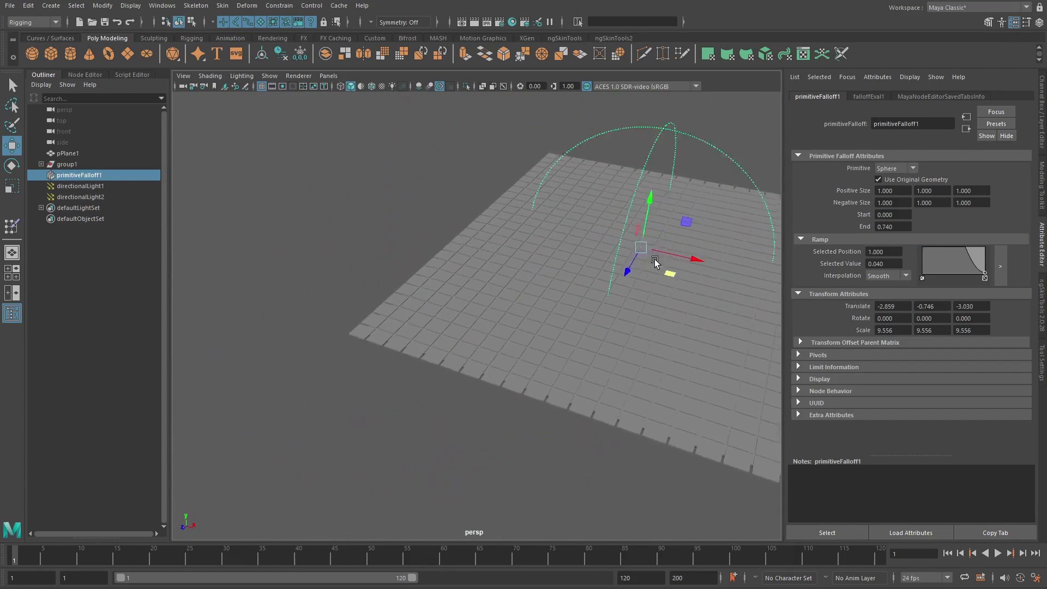
left_click_drag(655, 262, 579, 351, "alt")
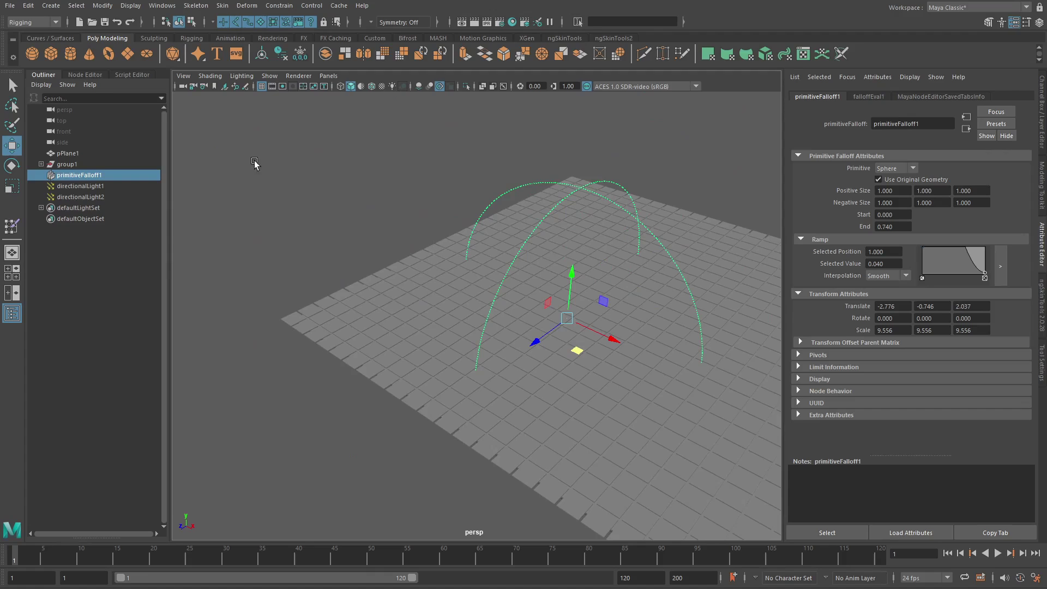
Bring up the Python connectAttr loop in the Script Editor, widening the editor and enlarging its text for reading
left_click(139, 78)
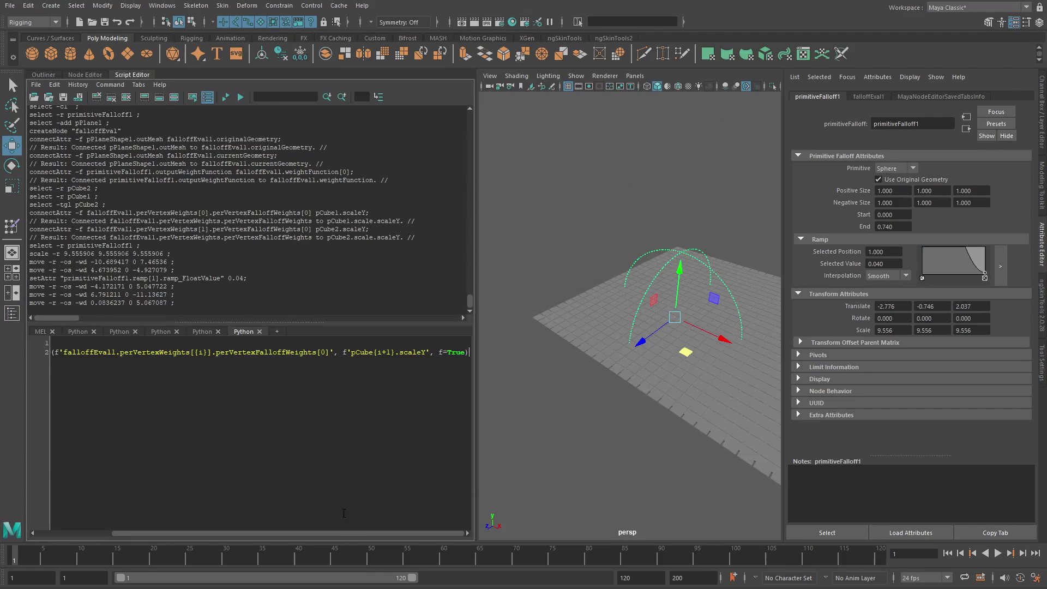
left_click_drag(372, 533, 150, 532)
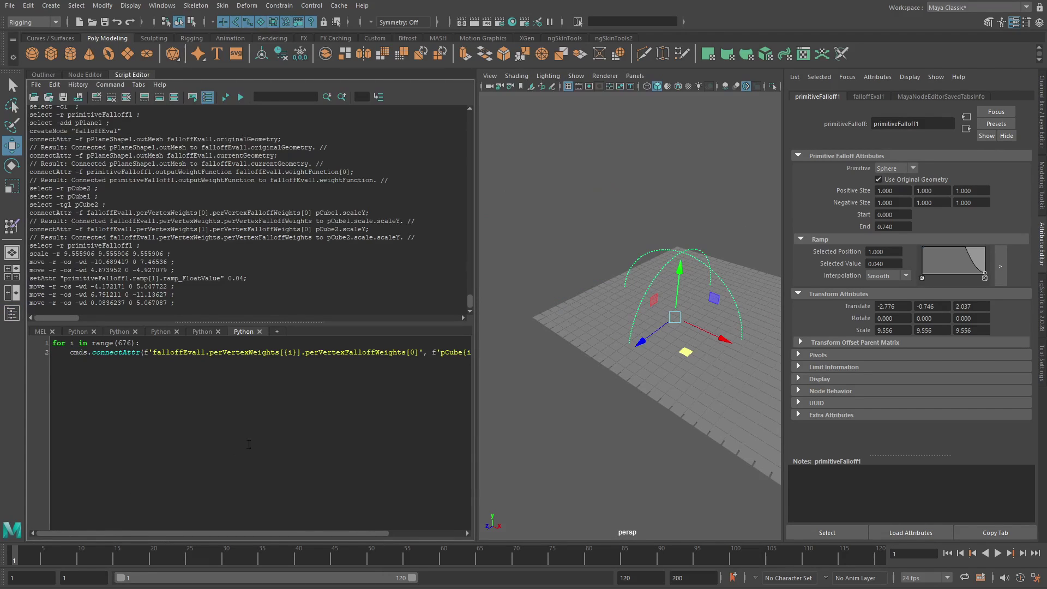
left_click_drag(474, 381, 633, 382)
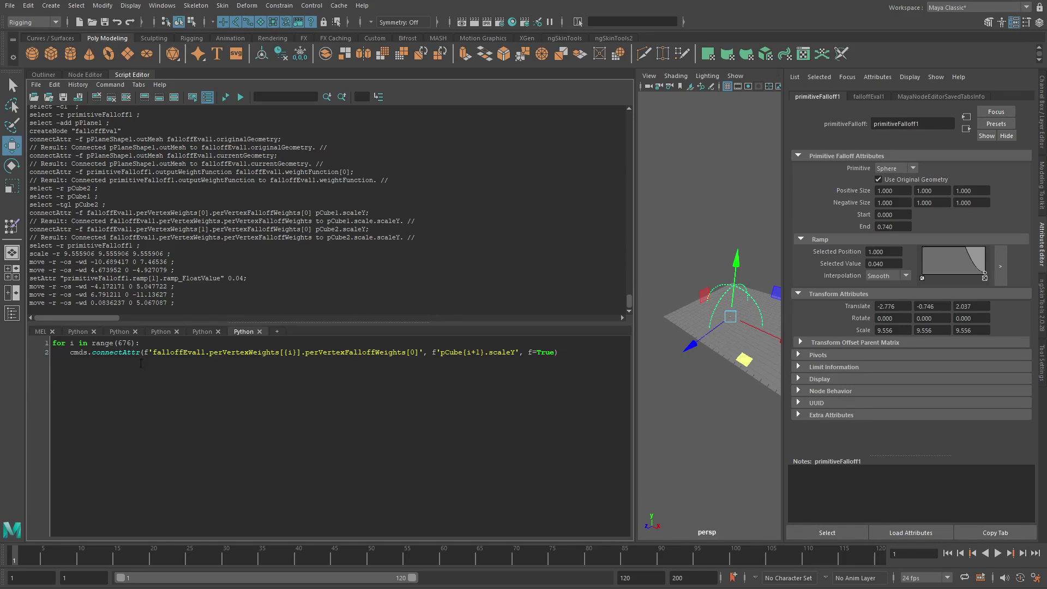
scroll(212, 368, "up", 2, "ctrl")
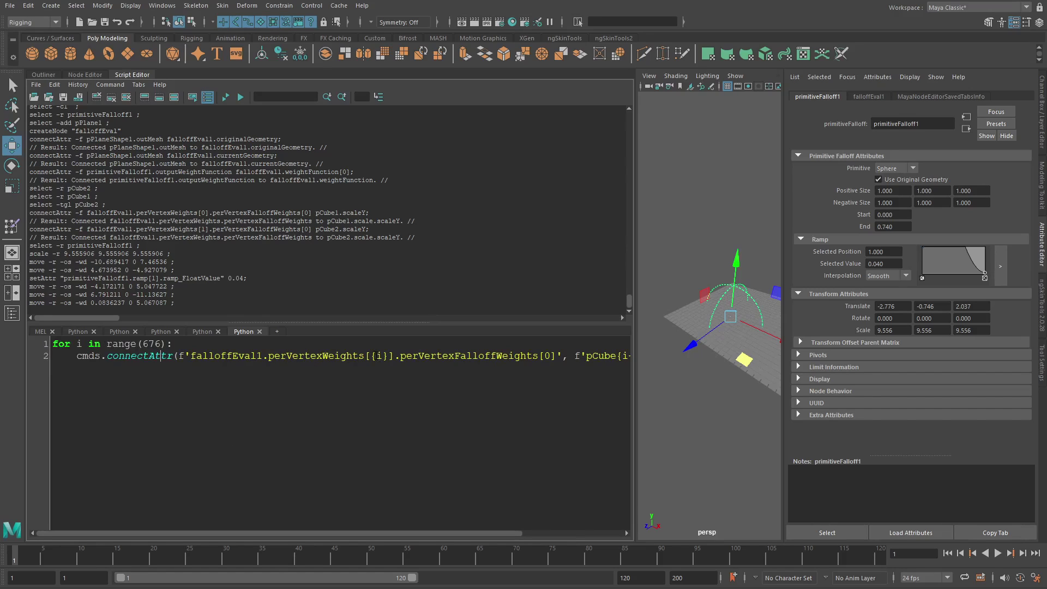
Examine how the loop's {i} weight index and pCube{i+1} name pair each vertex weight with a cube's scaleY
left_click_drag(370, 355, 384, 356)
left_click_drag(394, 531, 443, 532)
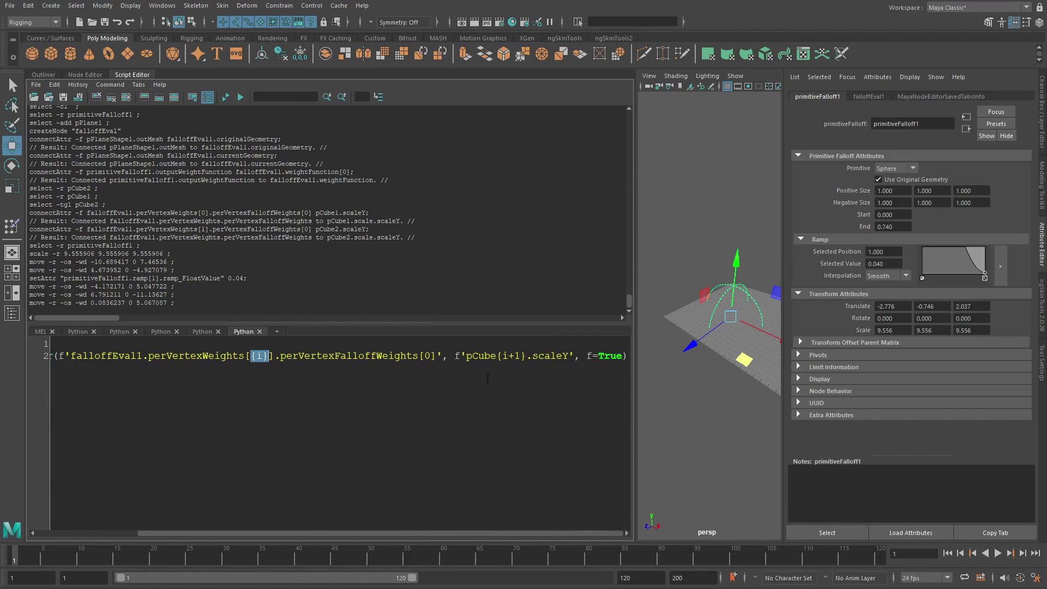
left_click_drag(465, 355, 525, 356)
left_click(504, 358)
left_click_drag(200, 355, 271, 358)
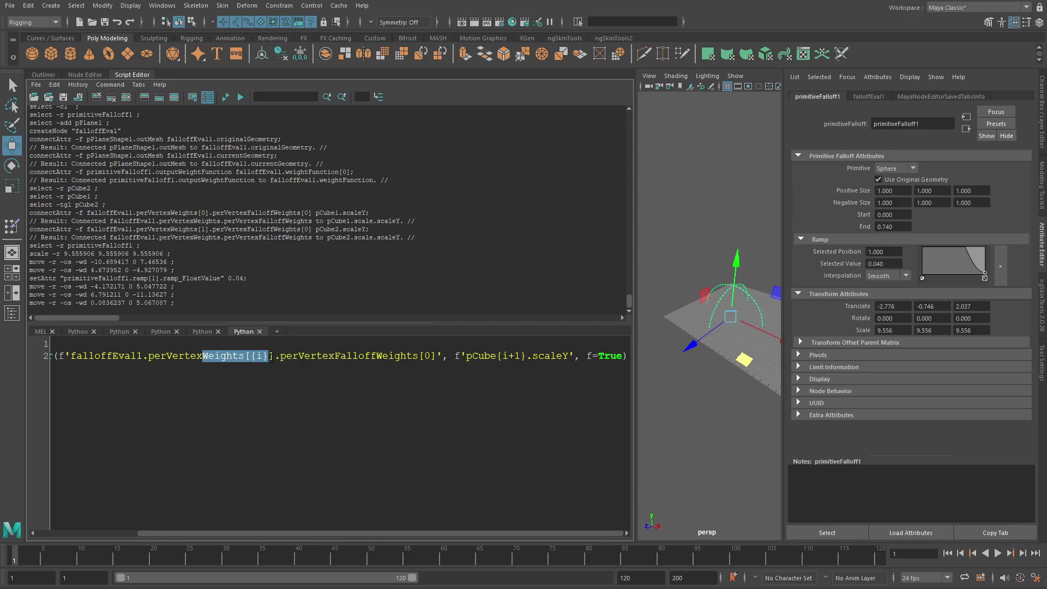
left_click_drag(502, 355, 514, 355)
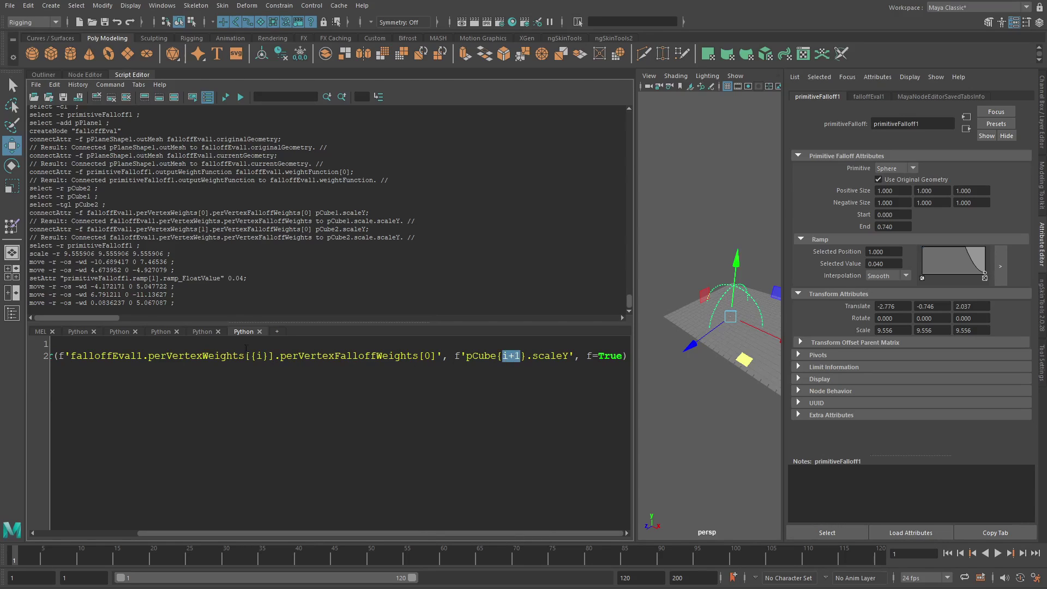
left_click_drag(245, 348, 284, 352)
left_click(461, 481)
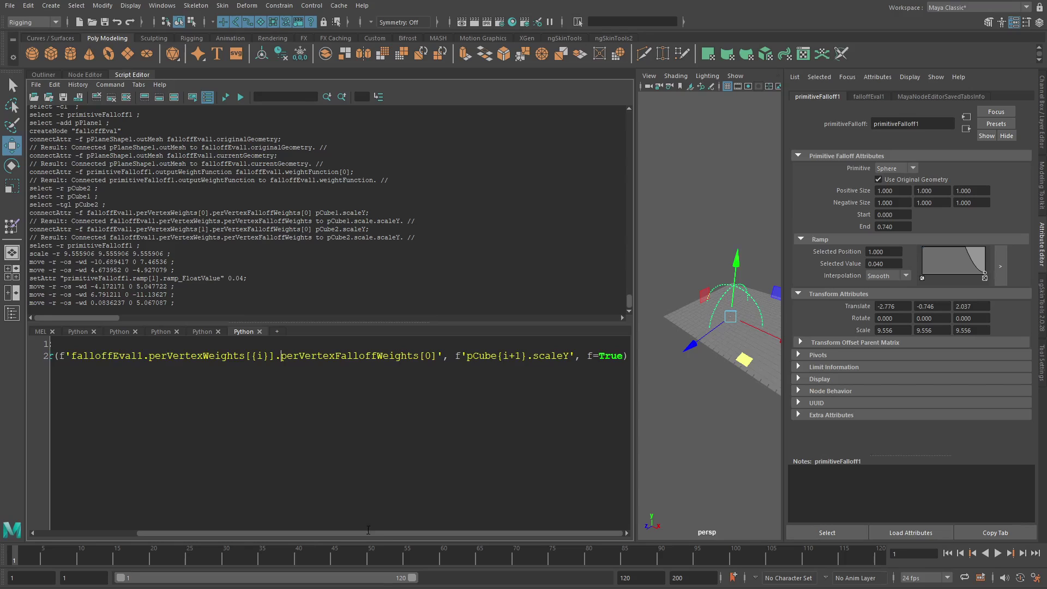
left_click_drag(390, 533, 283, 534)
left_click(276, 468)
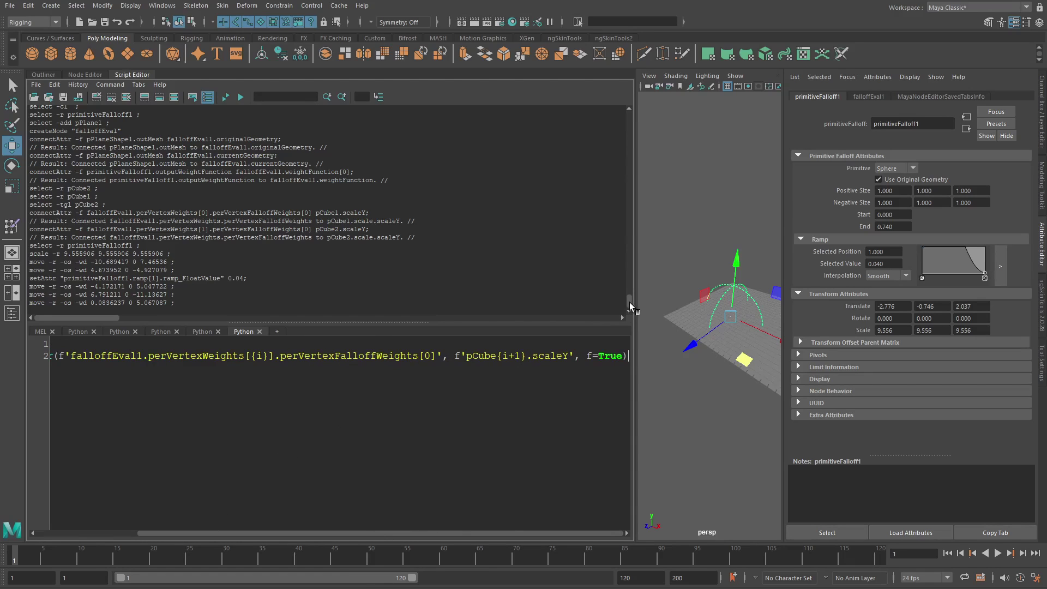
Narrow the Script Editor to reveal the grid and run the whole Python loop connecting the vertex weights to the cubes' scaleY
left_click_drag(634, 307, 298, 327)
scroll(457, 354, "down", 2)
middle_click_drag(542, 331, 466, 332, "alt")
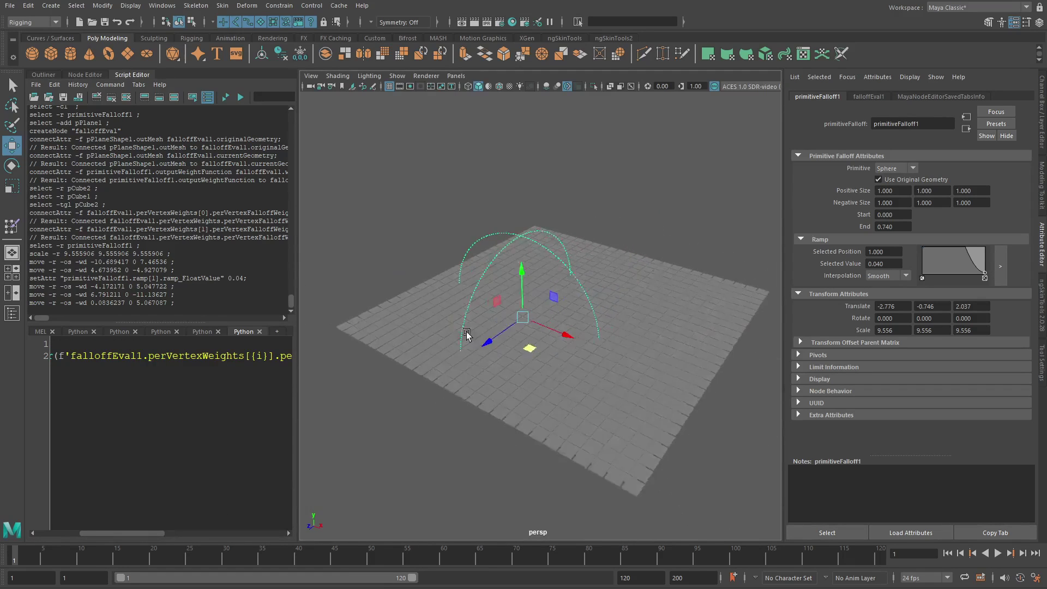
left_click_drag(466, 334, 480, 324, "alt")
left_click(150, 426)
key("ctrl+a")
key("ctrl+Return")
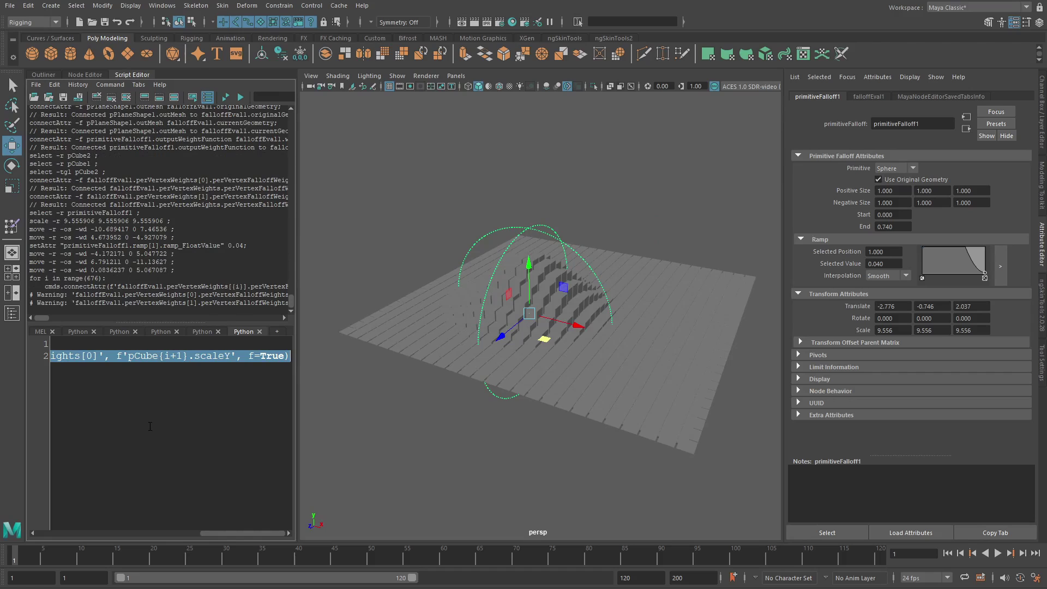
Light the viewport with all scene lights and shadows, and bring back the Outliner
left_click(518, 86)
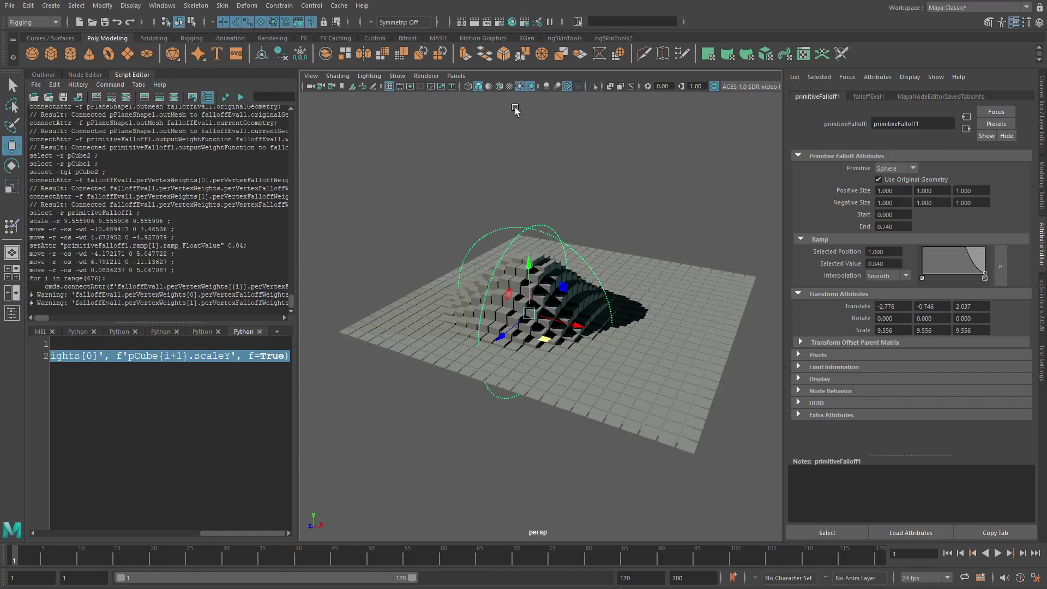
left_click_drag(514, 108, 466, 110, "alt")
left_click(43, 74)
Move the falloff near the grid's centre and stretch it along X to a scale of about 24.1
left_click_drag(463, 354, 502, 323, "alt")
key("r")
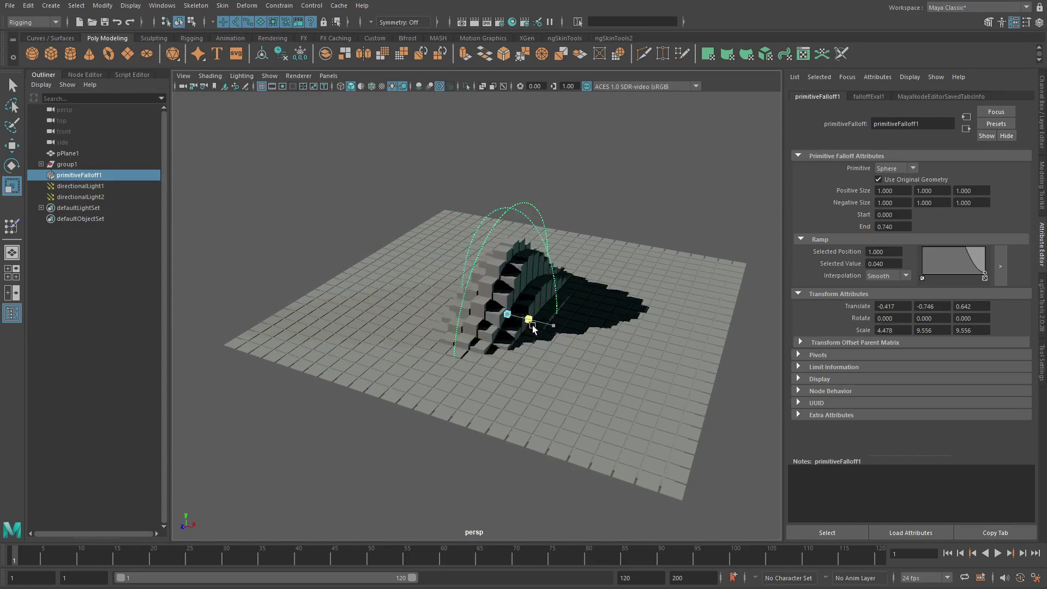
left_click_drag(533, 325, 524, 240)
Rotate the falloff to about 73.6 degrees around Y and move it to about X 1.14, Y -0.82, Z 1.14
key("e")
left_click_drag(567, 332, 388, 284, "alt")
key("w")
left_click_drag(590, 285, 661, 286, "alt")
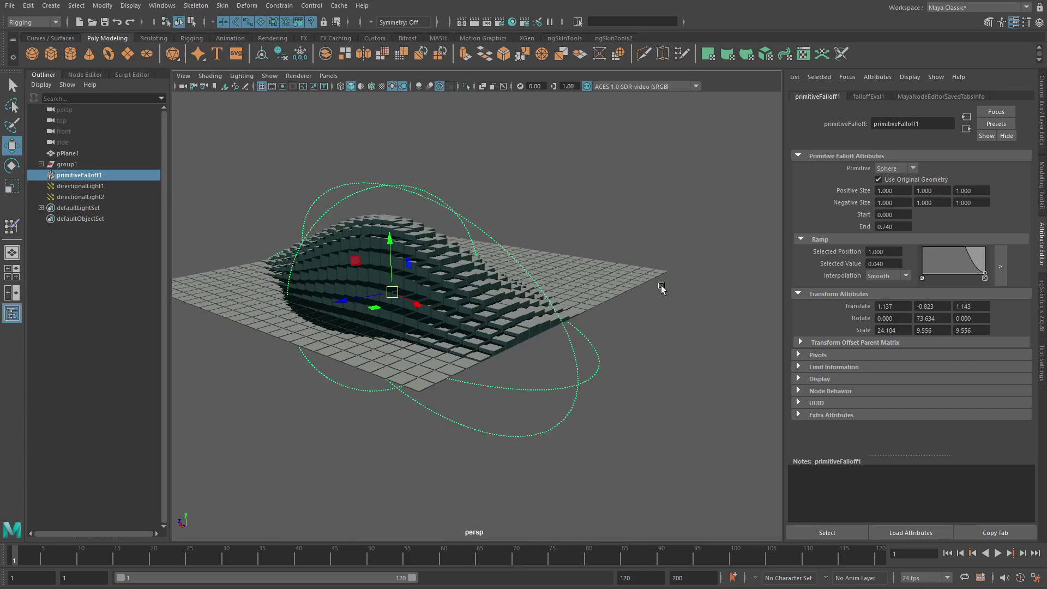
Raise the falloff ramp's start point at position 0.000 to a value of about 6.31
left_click_drag(527, 290, 613, 272, "alt")
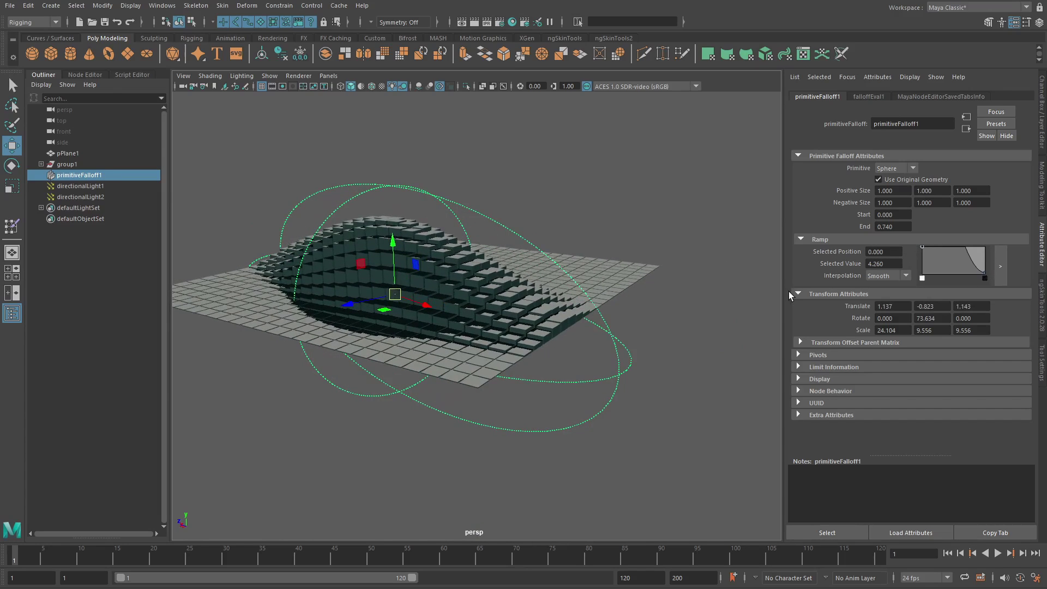
left_click_drag(890, 267, 1002, 269, "ctrl")
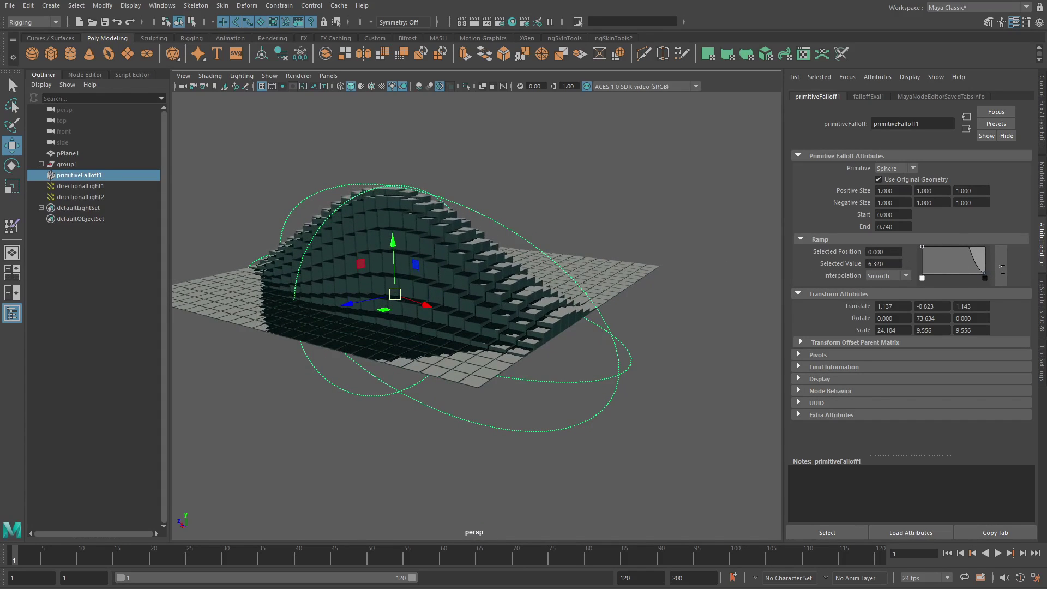
left_click_drag(453, 279, 542, 281, "alt")
middle_click_drag(573, 217, 568, 240, "alt")
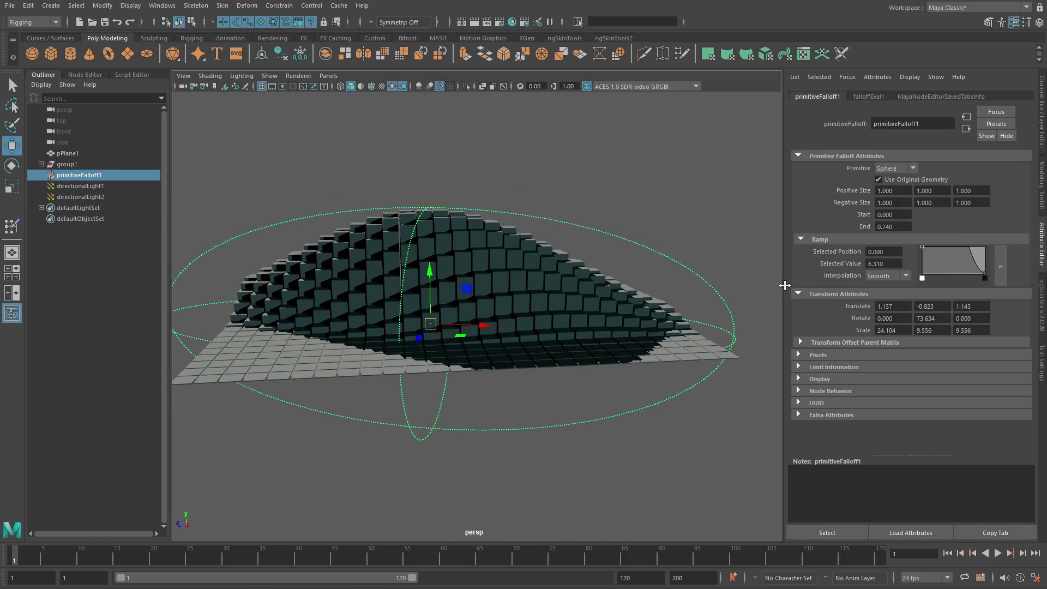
Show the falloff's channel values and move it to about X 1.46, Y -1.28, Z 0.46
key("ctrl+a")
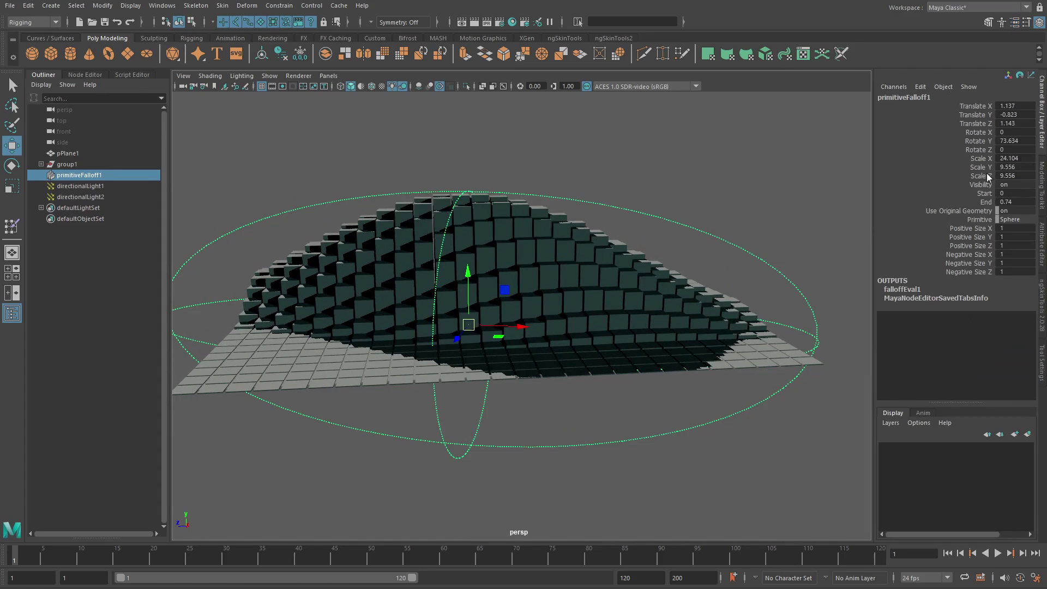
left_click_drag(698, 229, 738, 214, "alt")
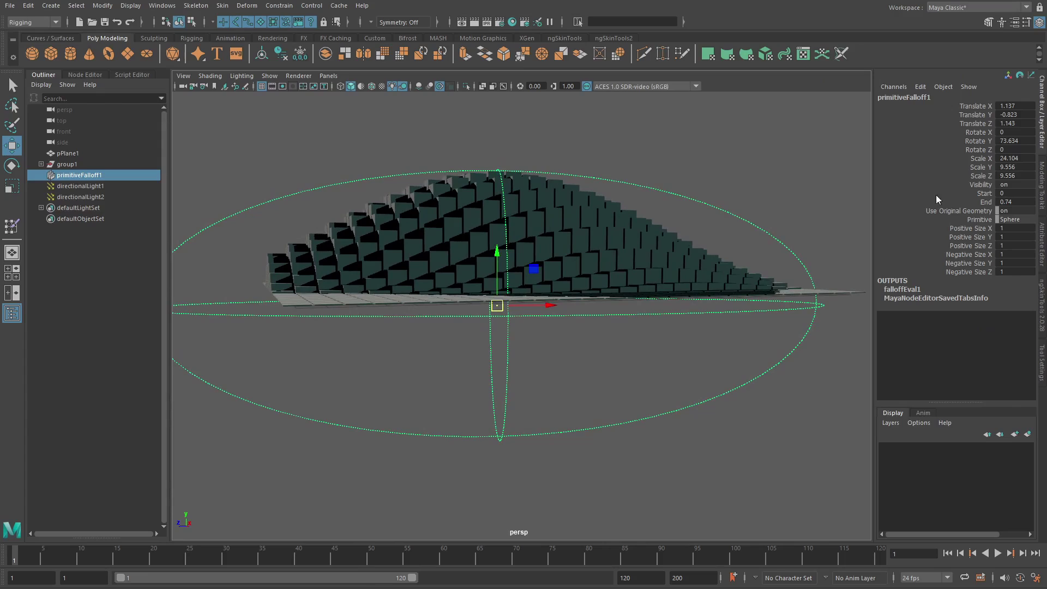
left_click_drag(679, 195, 641, 233, "alt")
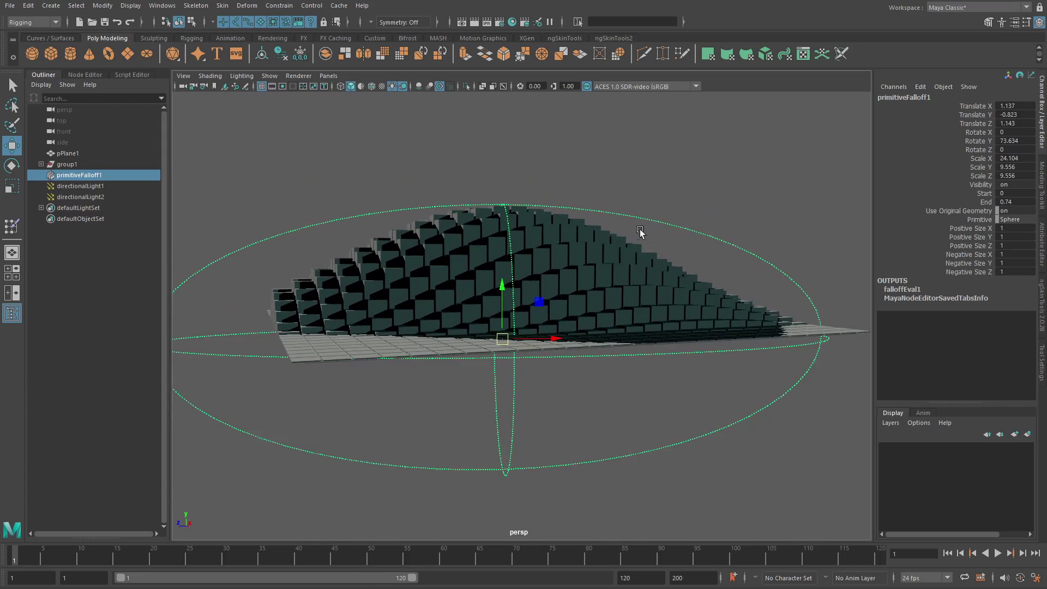
left_click_drag(506, 315, 524, 337)
right_click_drag(516, 390, 442, 378, "alt")
left_click_drag(442, 378, 568, 387, "alt")
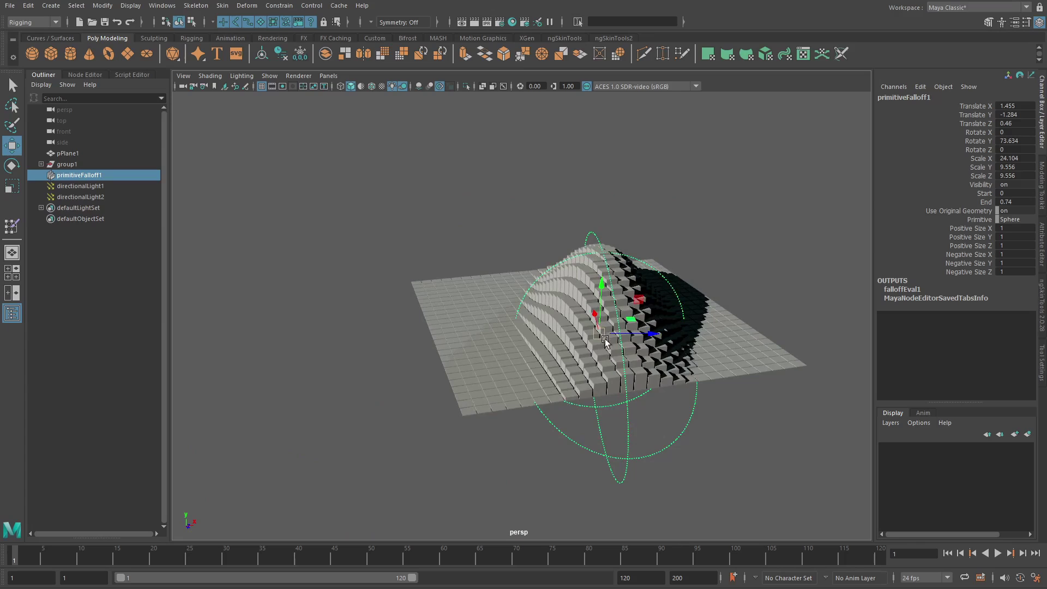
Move the primitive falloff to about X 2.38, Y -2.04, Z 1.06 on the grid and clear the selection
left_click_drag(597, 329, 483, 367)
middle_click_drag(484, 366, 442, 354, "alt")
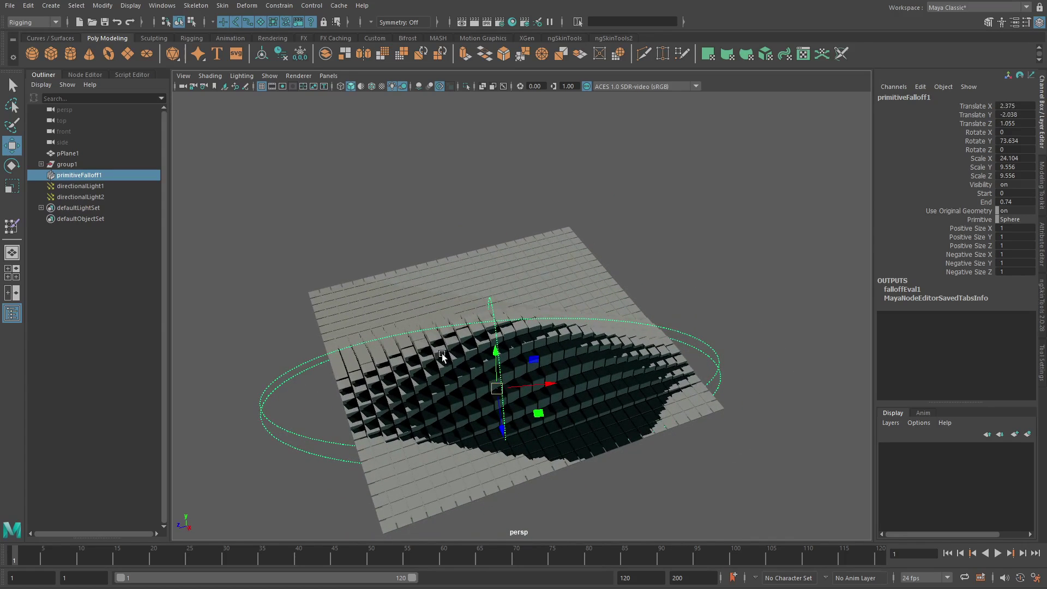
left_click(413, 191)
Open the node graph and place the primitiveFalloff1 node beside the plane's shape node, away from falloffEval1
left_click(84, 75)
scroll(254, 273, "up", 3)
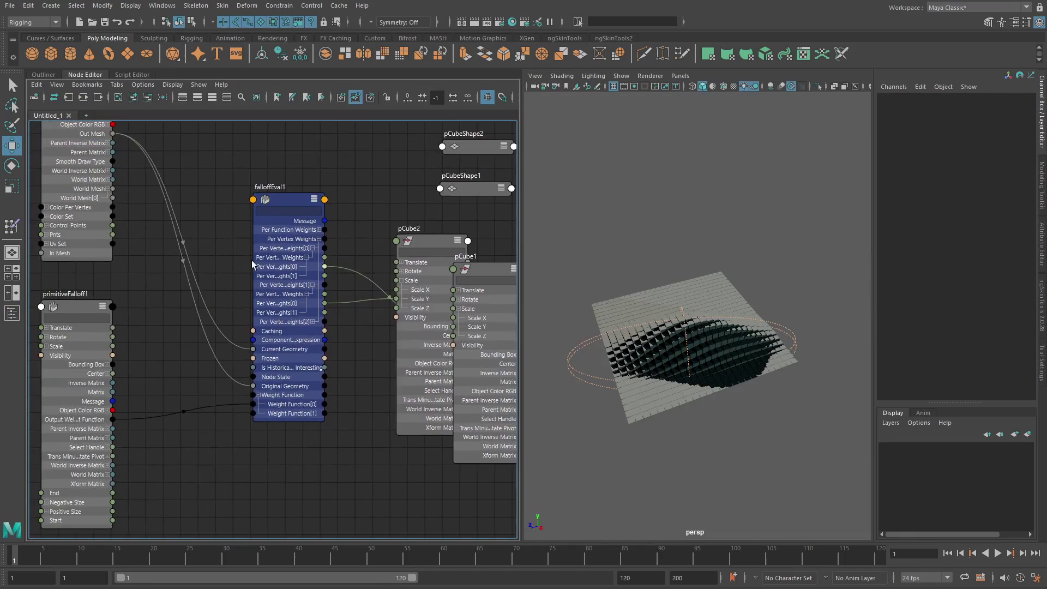
middle_click_drag(136, 254, 279, 299, "alt")
left_click_drag(220, 348, 69, 238)
middle_click_drag(452, 269, 465, 249, "alt")
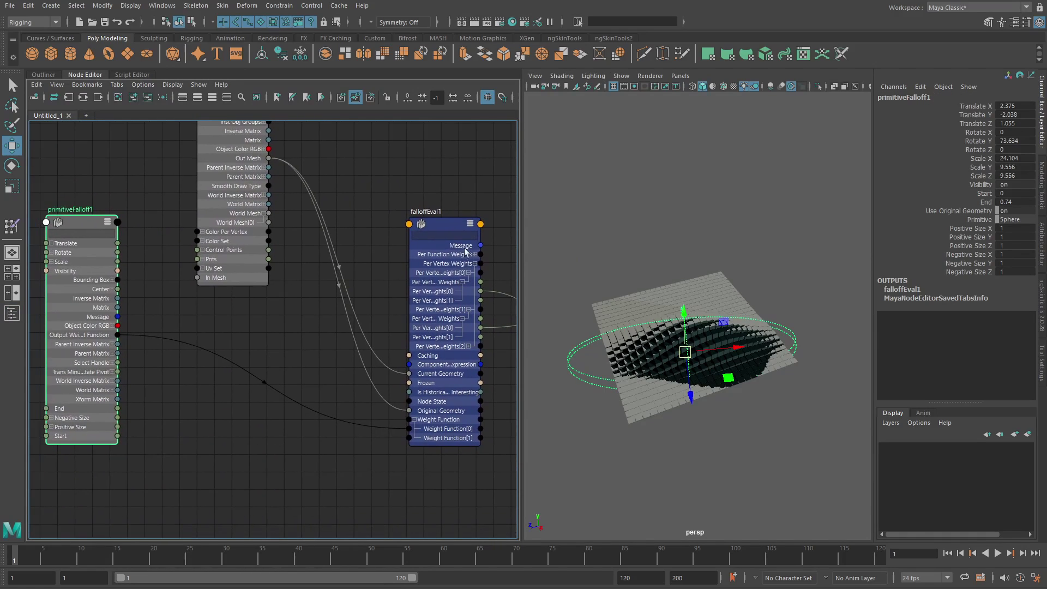
middle_click_drag(223, 437, 231, 378)
left_click(231, 377)
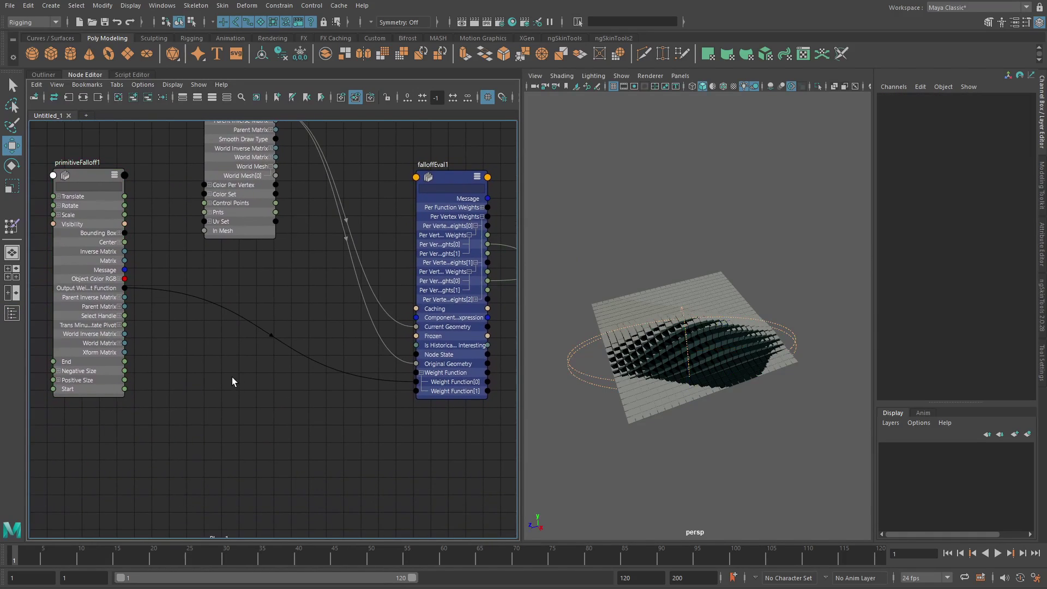
key("Tab")
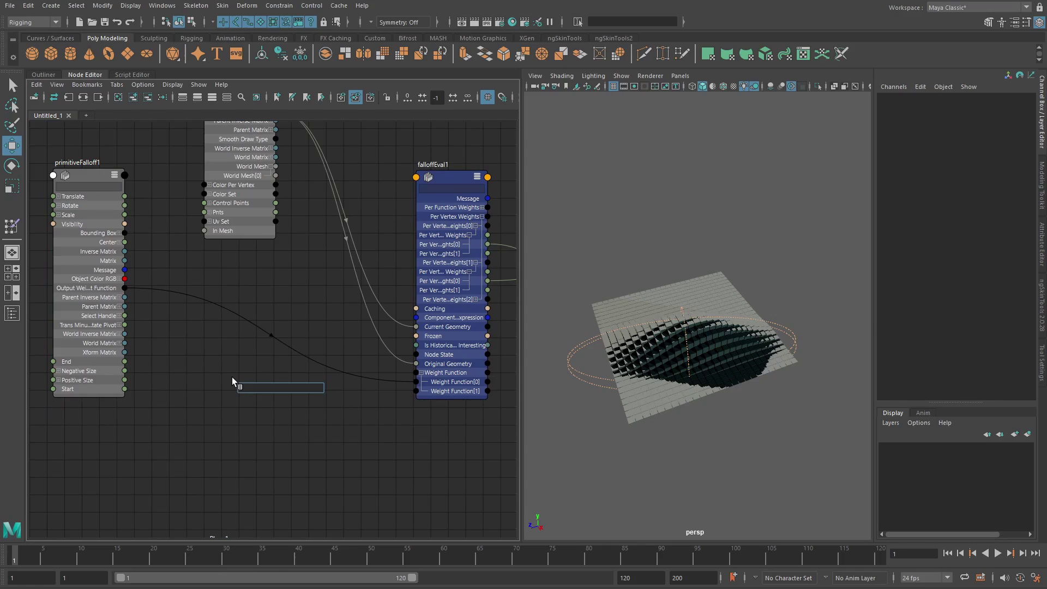
type("p")
key("BackSpace")
Try to shift the primitive falloff ramp's end point inward to position 0.939
scroll(629, 321, "up", 5)
left_click_drag(685, 367, 685, 314, "alt")
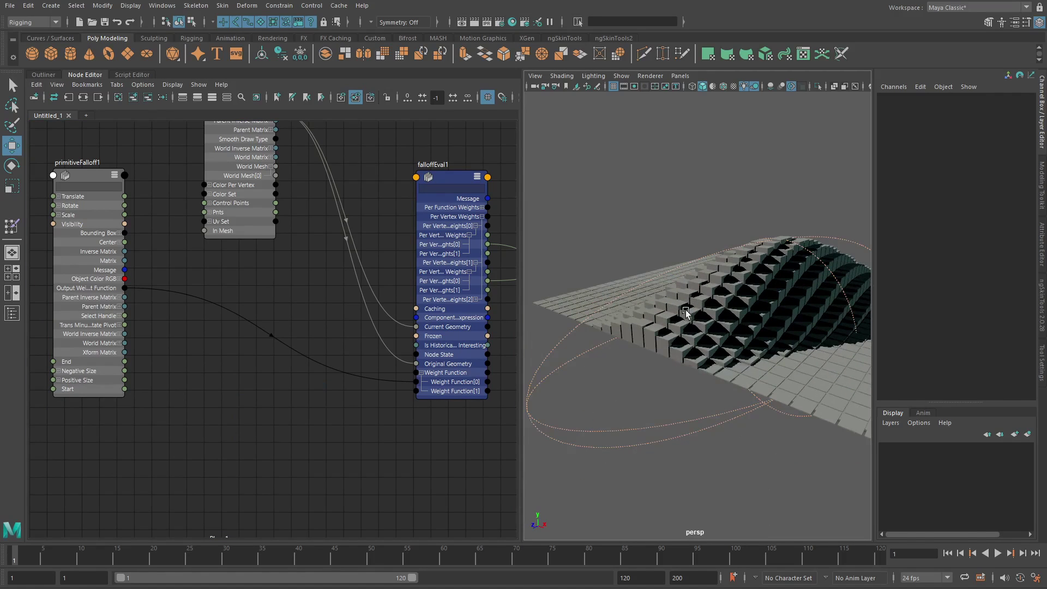
double_click(72, 234)
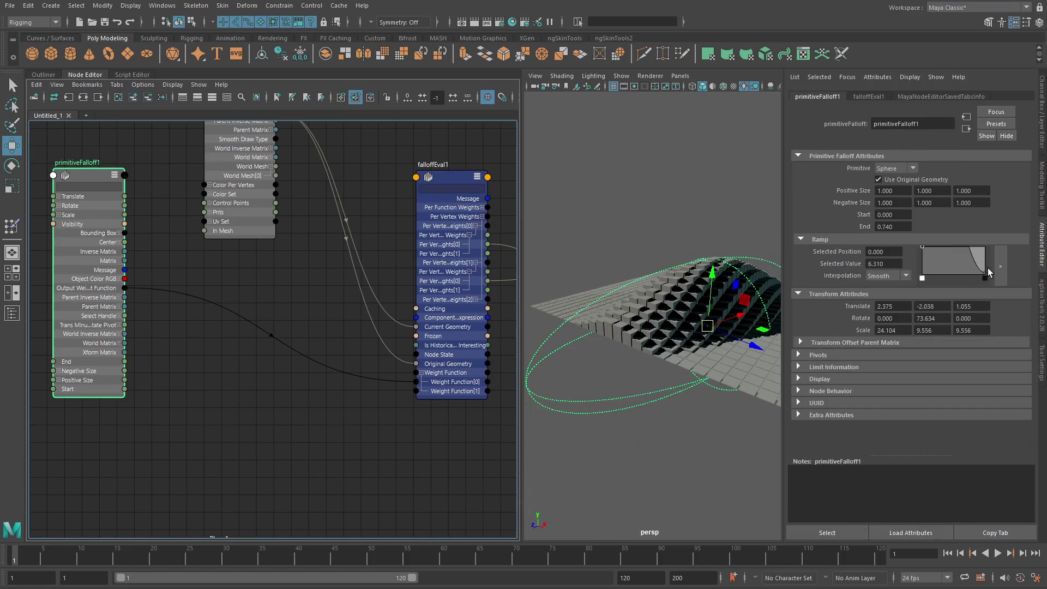
left_click(895, 264)
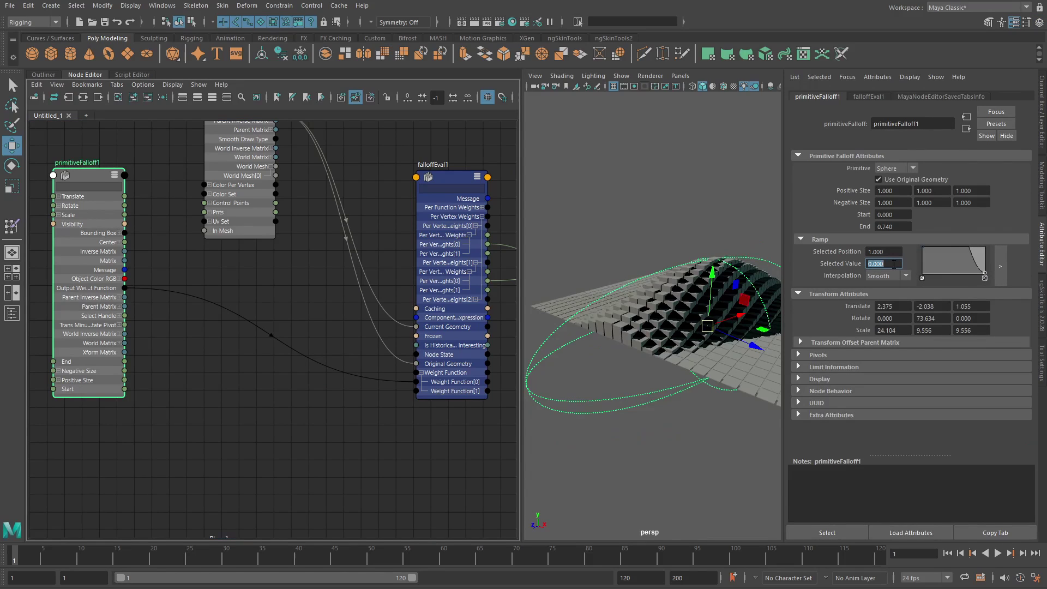
left_click_drag(698, 230, 670, 225, "alt")
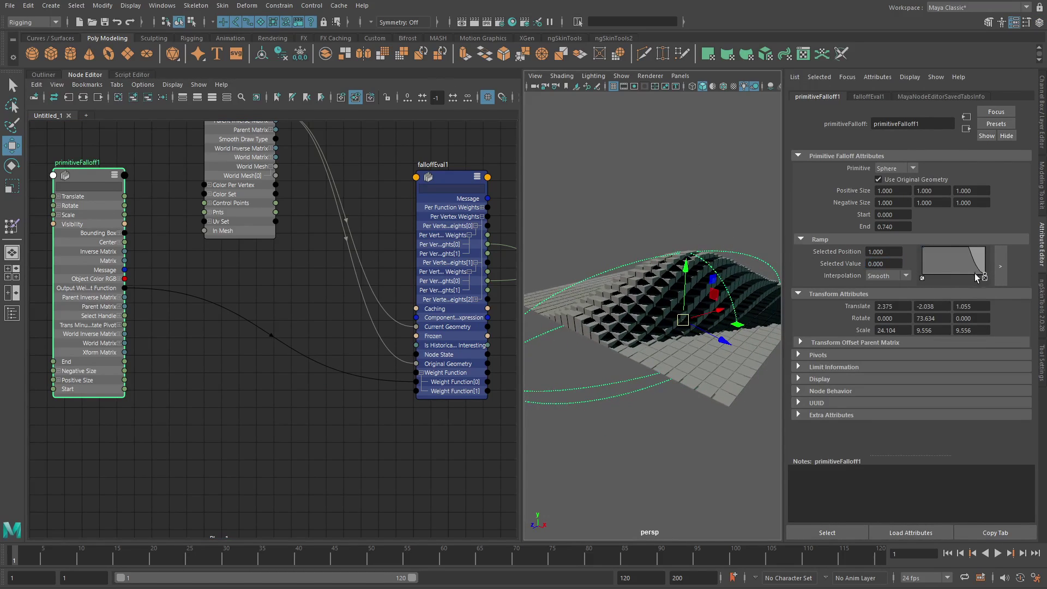
left_click_drag(984, 275, 987, 282)
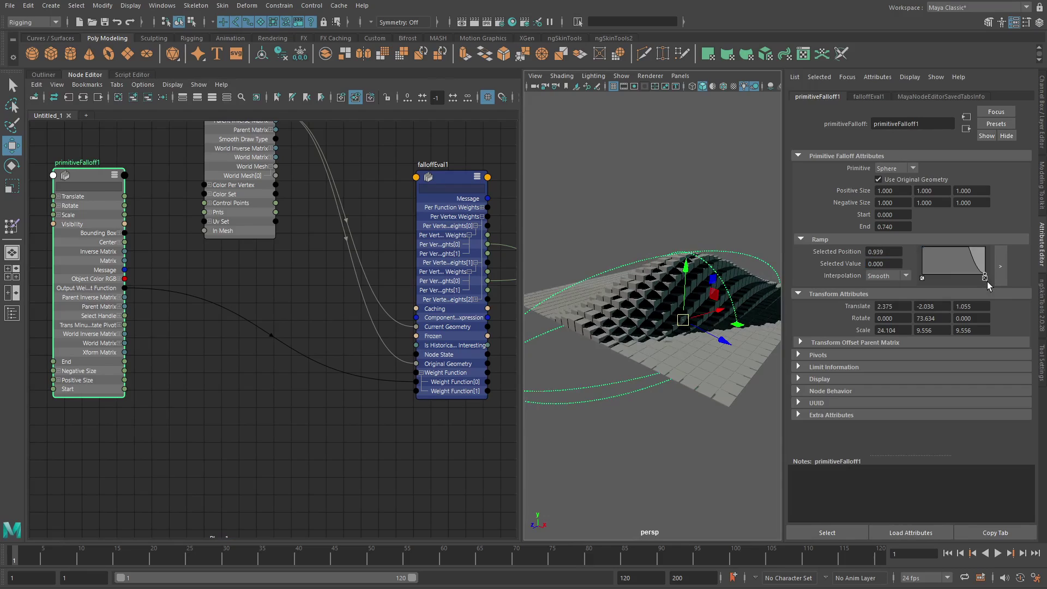
Create a uniformFalloff node in the empty graph area below the plane's shape node
left_click(342, 437)
key("Tab")
type("nfi")
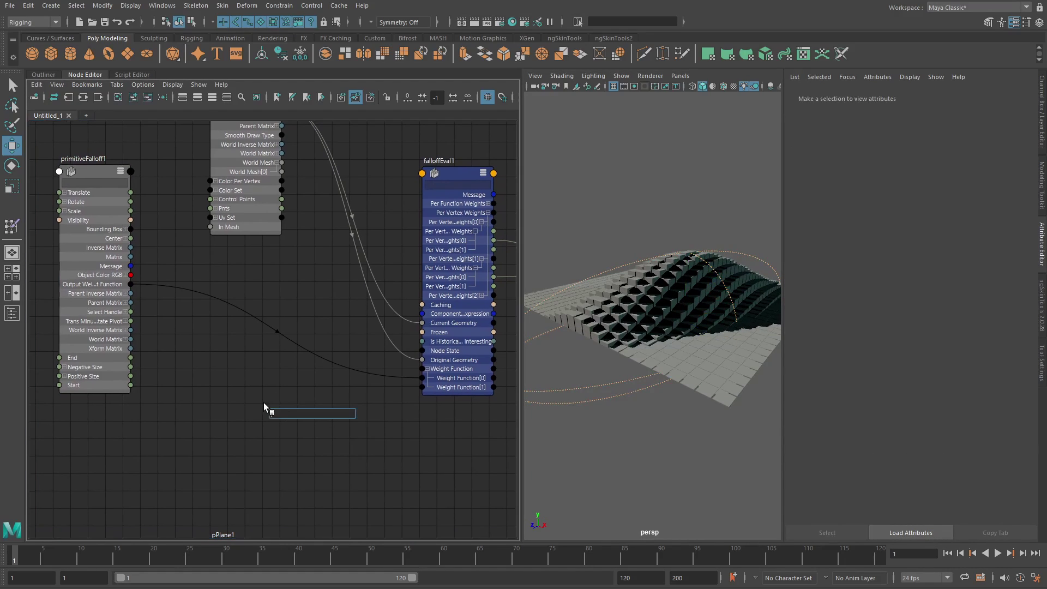
type("ro")
key("BackSpace")
key("BackSpace")
key("BackSpace")
key("BackSpace")
key("BackSpace")
type("unifo")
key("Down")
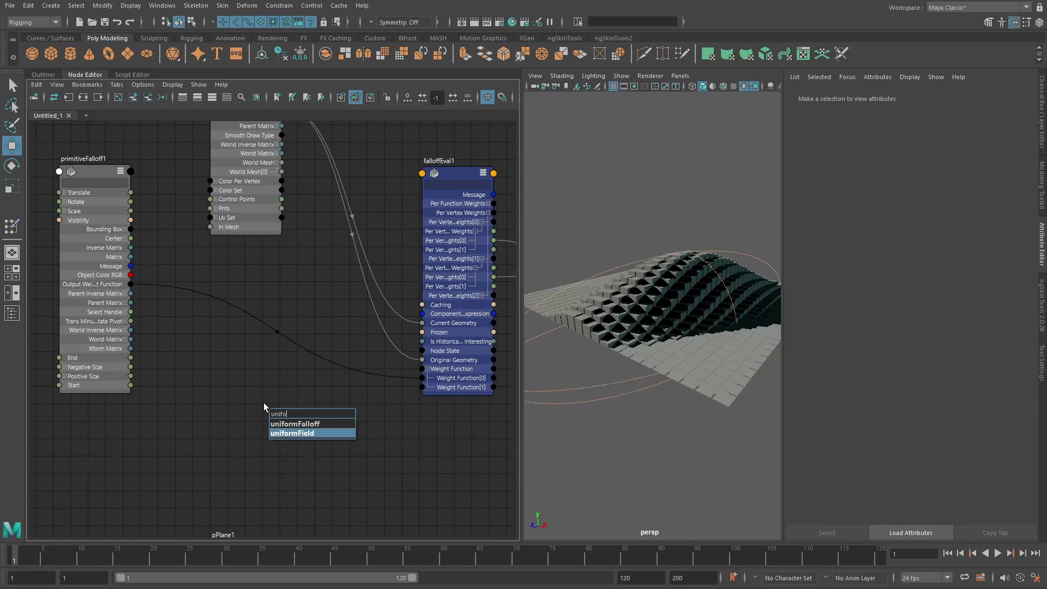
key("Up")
key("Return")
Connect uniformFalloff1's output to falloffEval1's Weight Function[1], and reduce falloffEval1 to its connected attributes with Per Vertex Weights collapsed
left_click_drag(316, 415, 426, 389)
key("2")
key("4")
left_click(436, 378)
key("1")
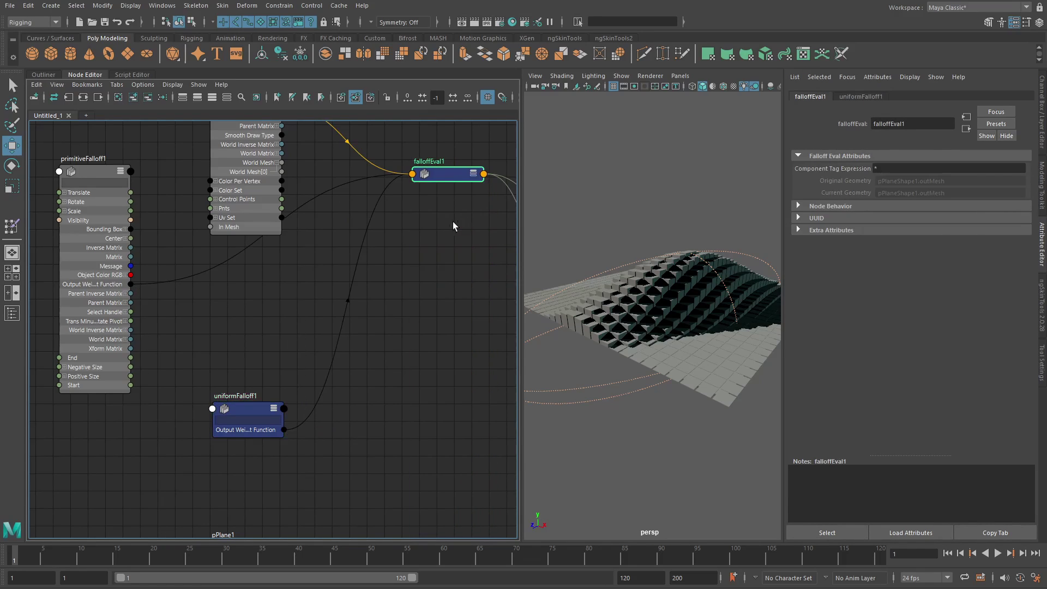
key("3")
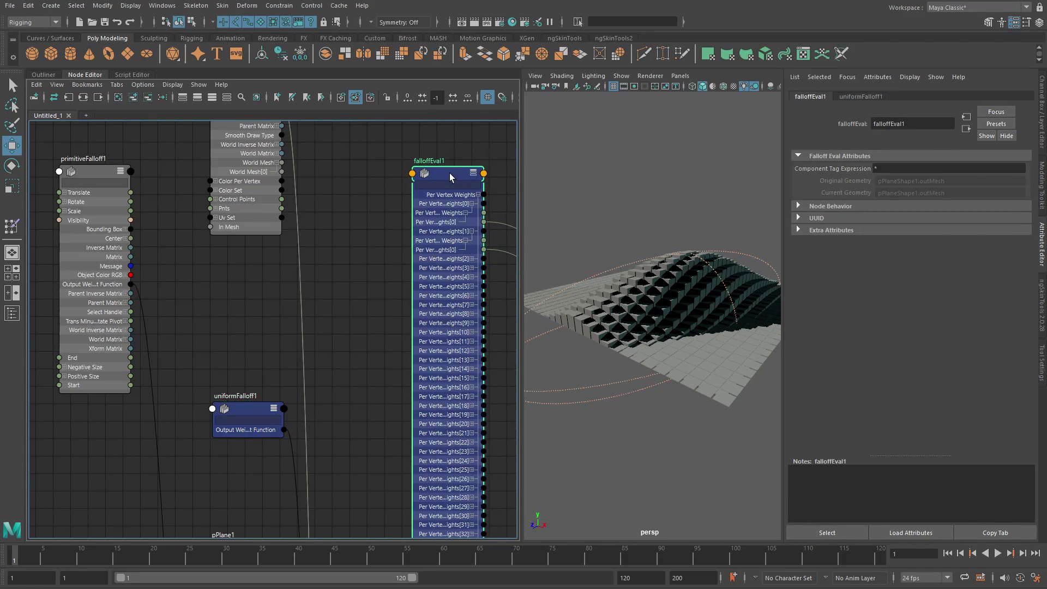
left_click(478, 195)
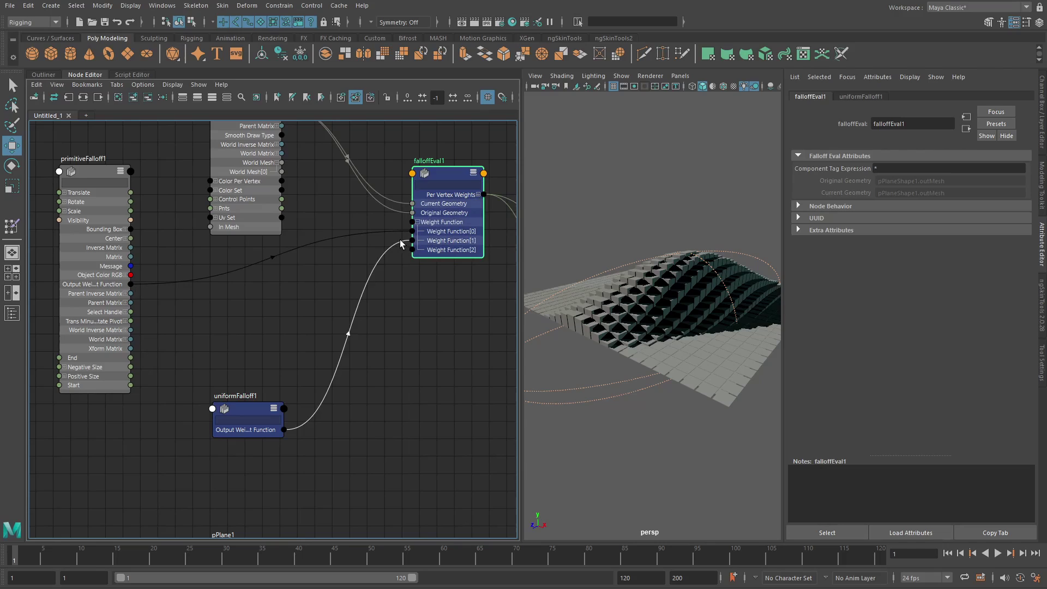
Check uniformFalloff1's Uniform Weight attribute and disconnect the node from falloffEval1
left_click_drag(234, 420, 232, 420)
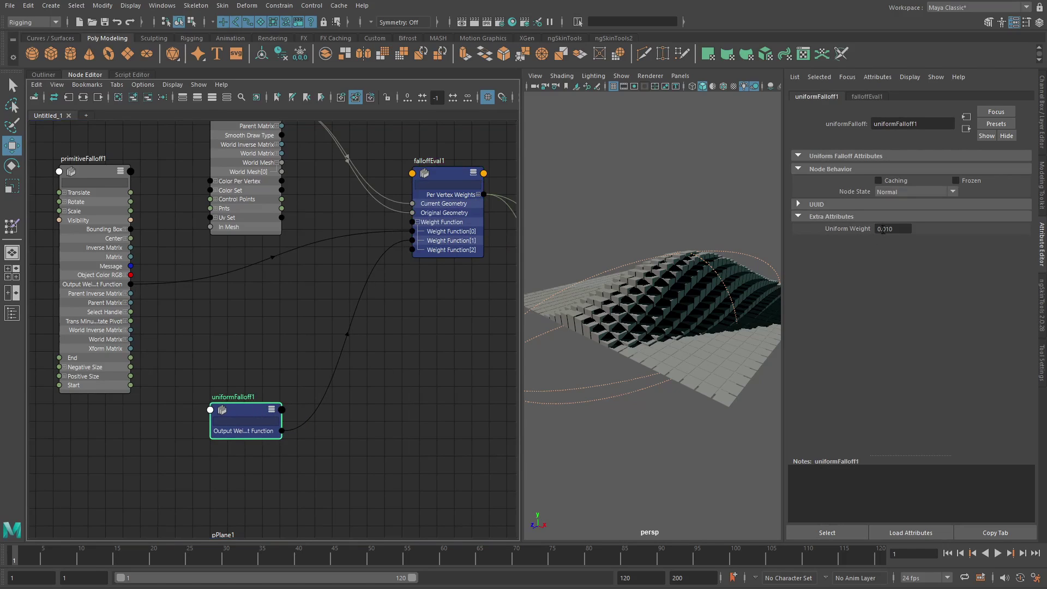
left_click(476, 369)
left_click_drag(412, 250, 387, 274)
Create a blendFalloff node below falloffEval1 and display its full attribute list
key("Tab")
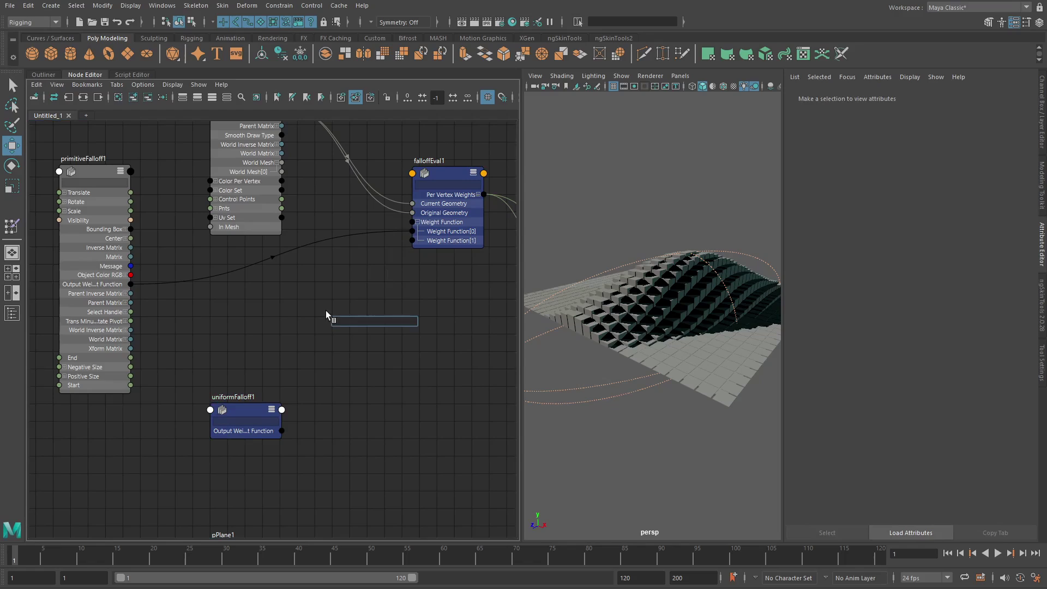
type("blendfa")
key("Return")
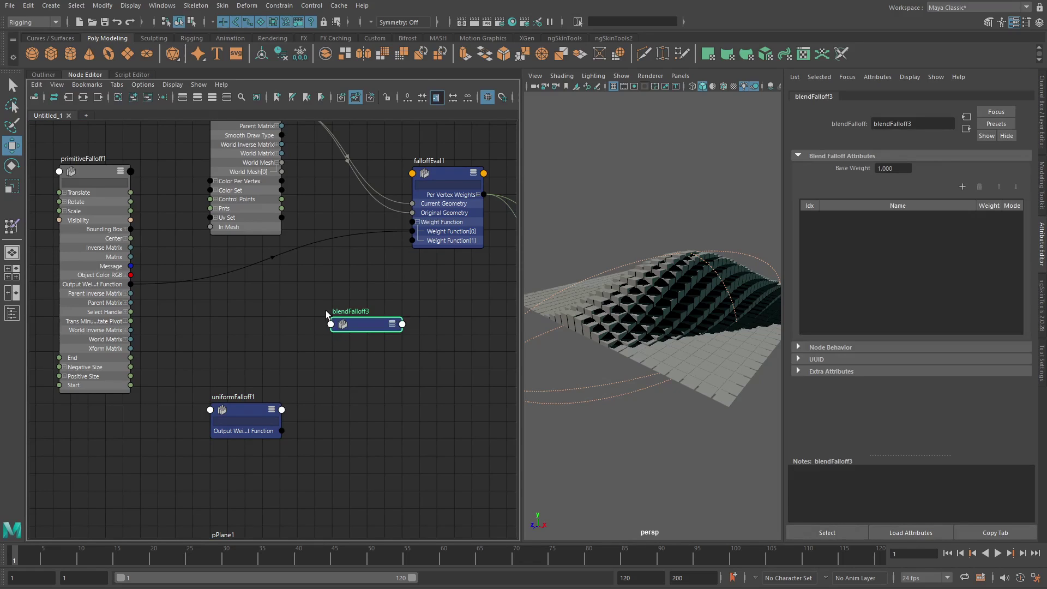
left_click(352, 309)
right_click_drag(353, 311, 365, 441)
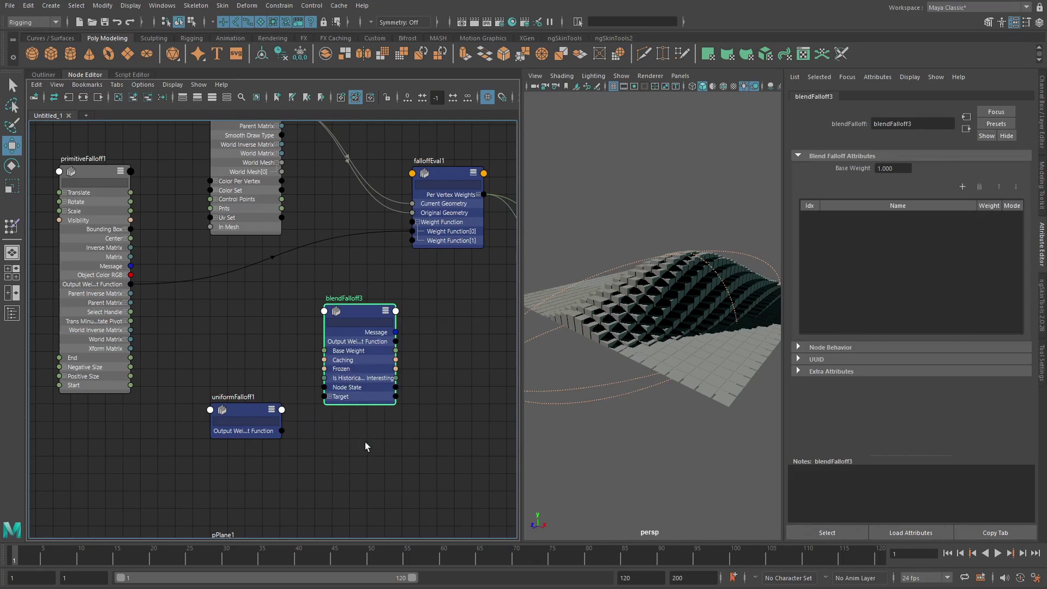
Expand the blend node's Target and connect primitiveFalloff1 to Target[0]'s Weight Function and uniformFalloff1 to Target[1]'s Weight Function
left_click(329, 397)
middle_click_drag(353, 379, 365, 364, "alt")
left_click_drag(142, 268, 340, 422)
Set the blend falloff's Base Weight to 0 and the mode of both falloff targets to Add
left_click(999, 220)
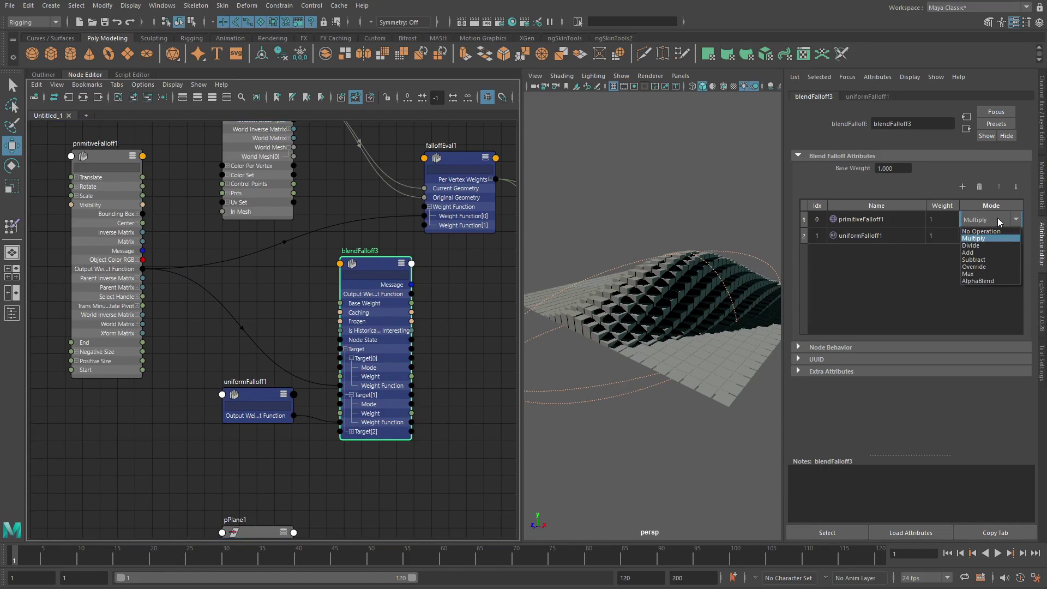
left_click(999, 220)
double_click(894, 167)
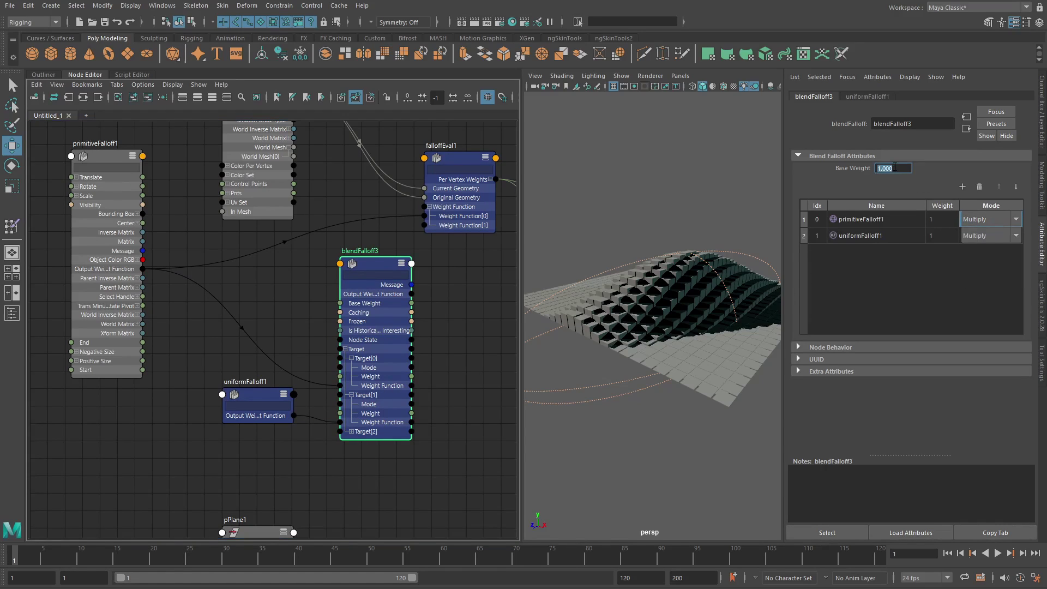
left_click(990, 219)
left_click(984, 238)
left_click(986, 235)
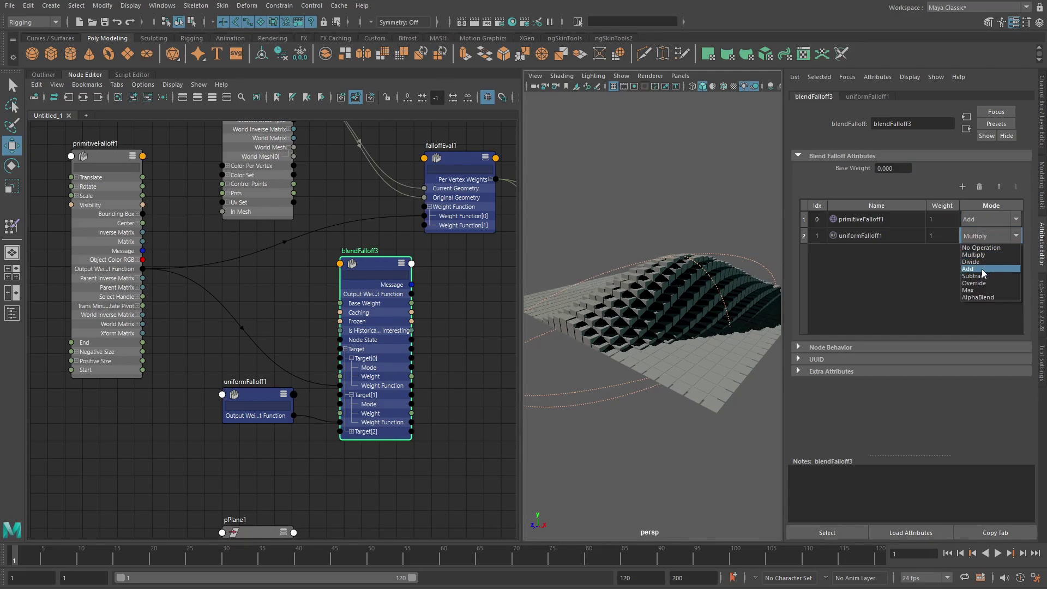
Connect blendFalloff3's output weight function to falloffEval1's Weight Function[0], replacing the direct primitive falloff connection
middle_click_drag(413, 301, 393, 311, "alt")
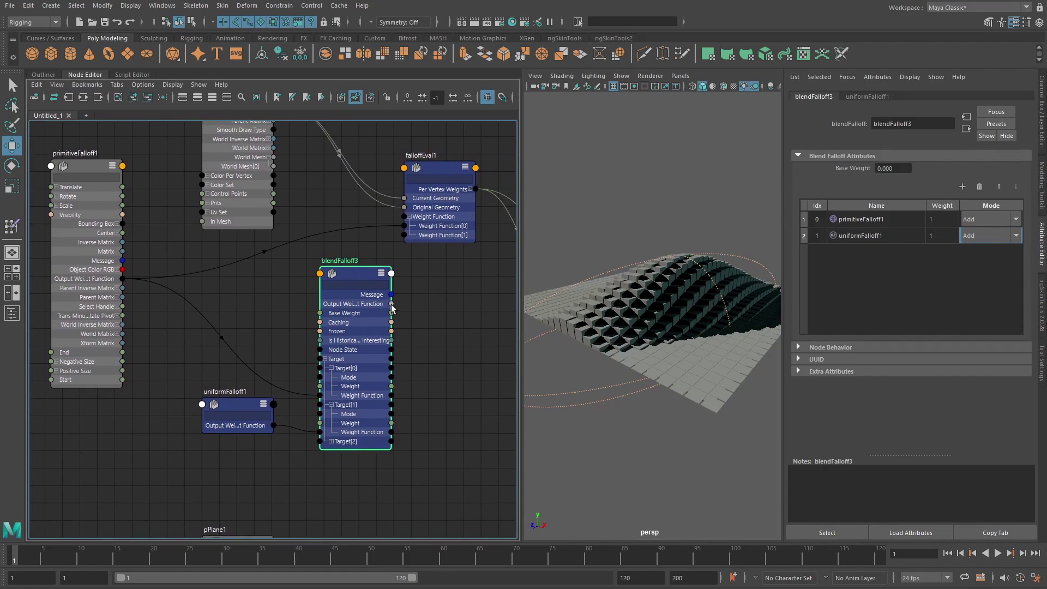
left_click_drag(391, 306, 407, 232)
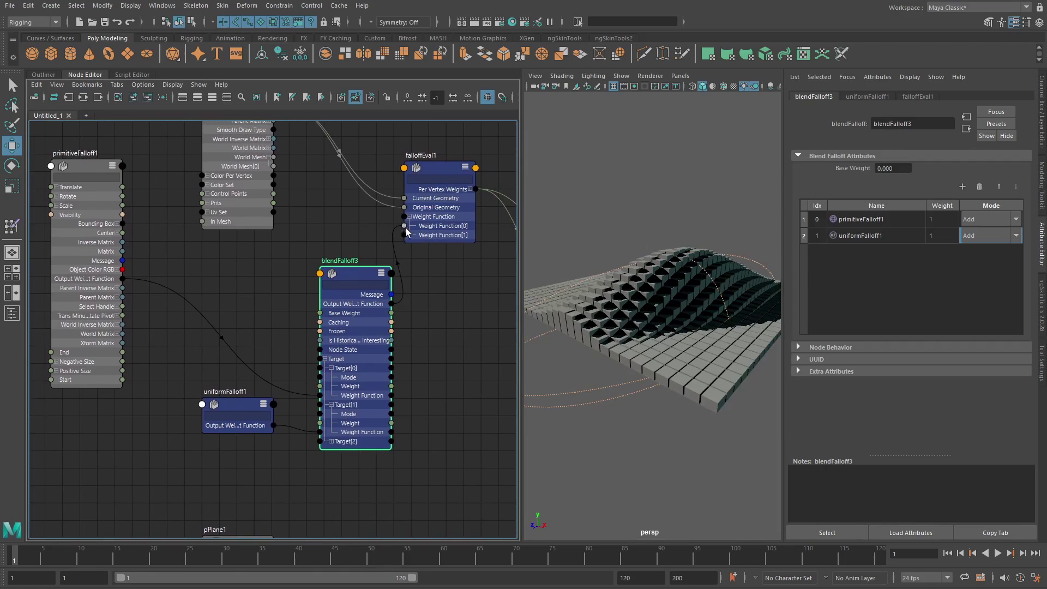
Adjust uniformFalloff1's Uniform Weight to about -2.49 to test its effect on the cube grid
left_click(250, 404)
left_click_drag(521, 241, 402, 252)
middle_click_drag(290, 317, 190, 309, "alt")
scroll(190, 310, "up", 1)
middle_click_drag(876, 234, 908, 229, "ctrl")
left_click_drag(908, 229, 700, 274, "ctrl")
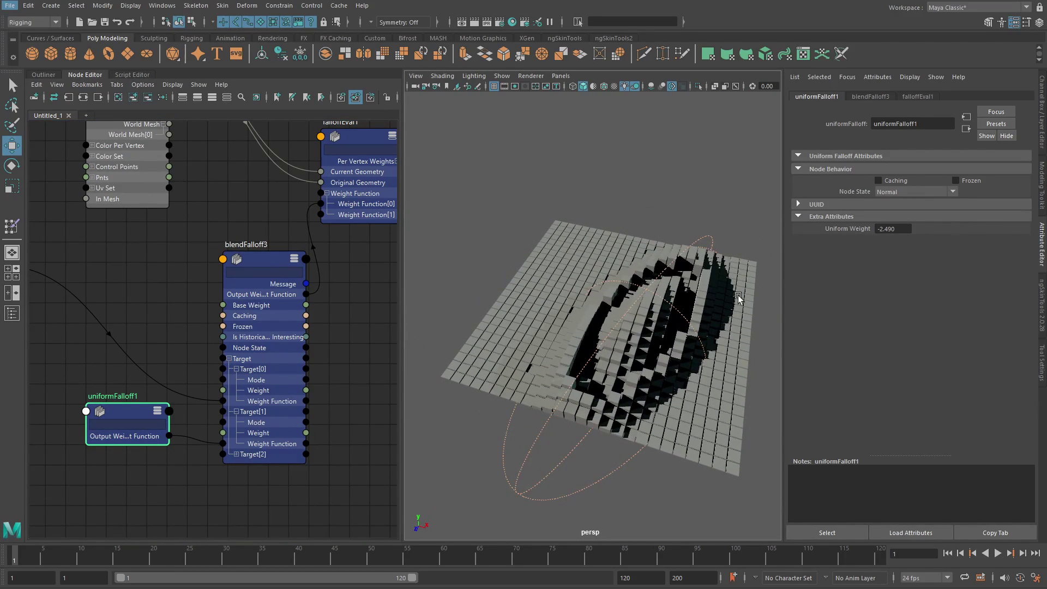
Move the primitive falloff across the grid to about X -7.30, Y -2.04, Z -1.79
left_click(705, 240)
left_click_drag(633, 335, 588, 311, "alt")
left_click_drag(650, 319, 739, 336, "alt")
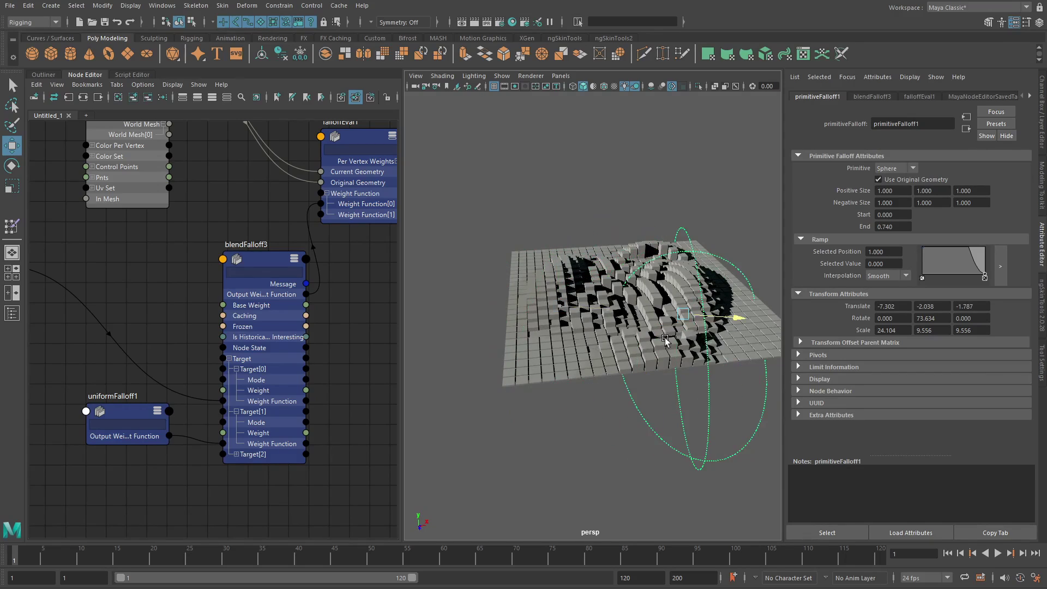
left_click_drag(666, 339, 622, 336, "alt")
Set uniformFalloff1's Uniform Weight to 0.5
left_click_drag(250, 366, 252, 340)
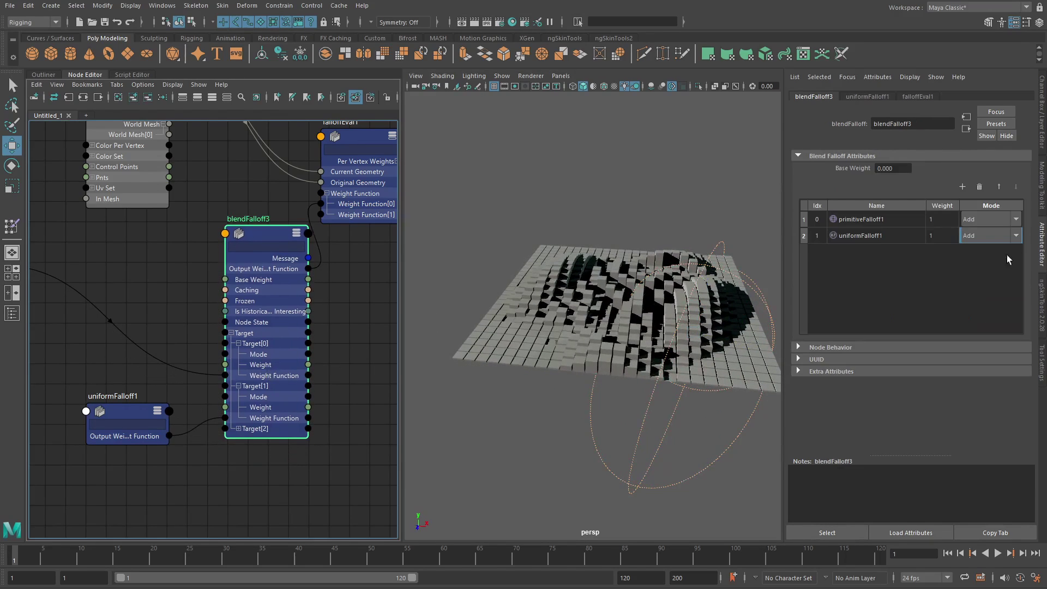
left_click(125, 412)
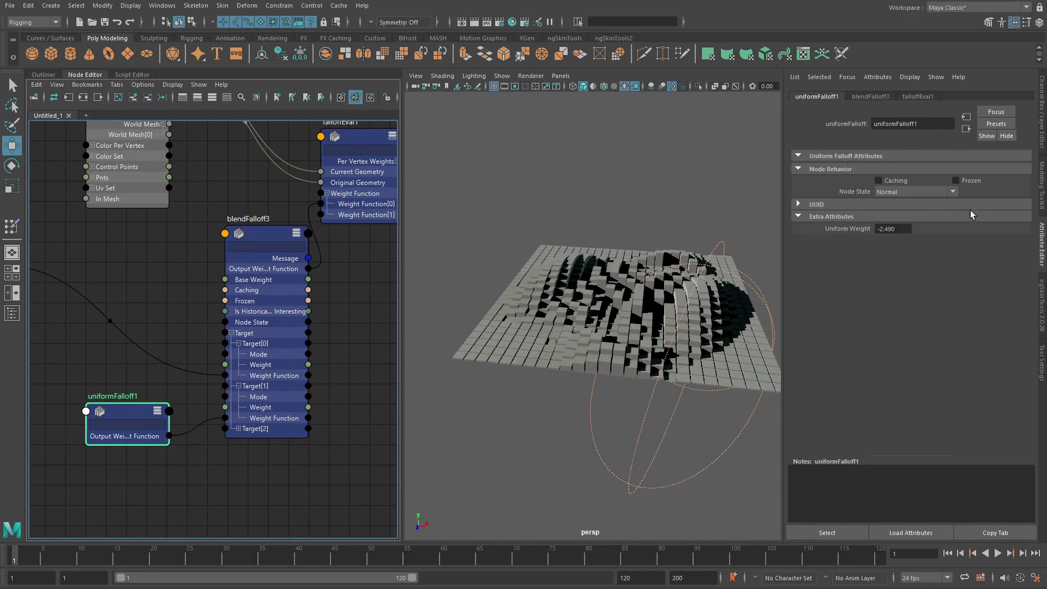
left_click(903, 228)
type("0.5")
key("Return")
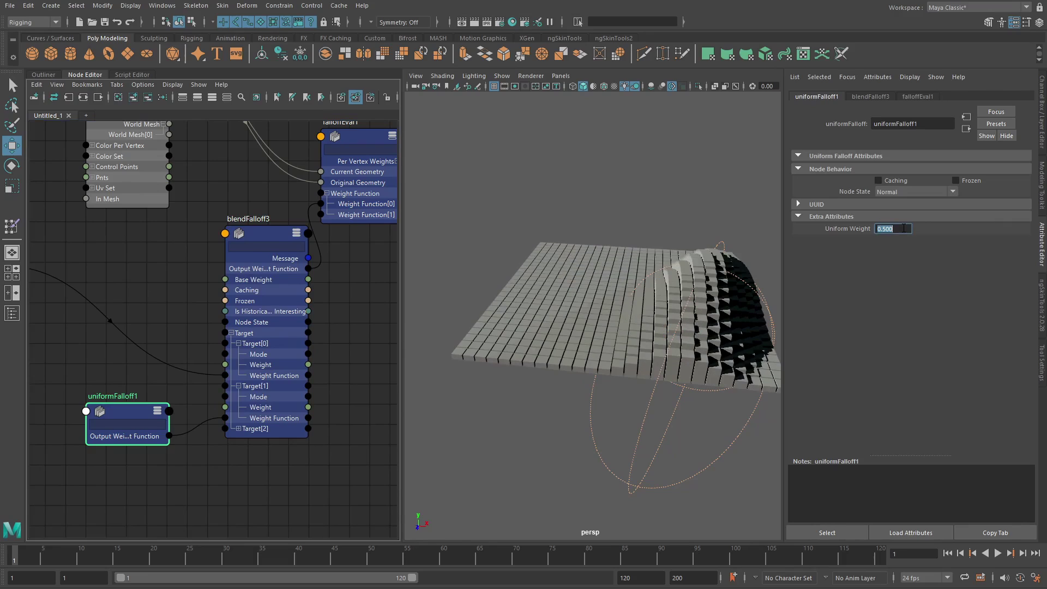
Set the uniform falloff target's mode on blendFalloff3 to Multiply
left_click_drag(308, 314, 295, 307)
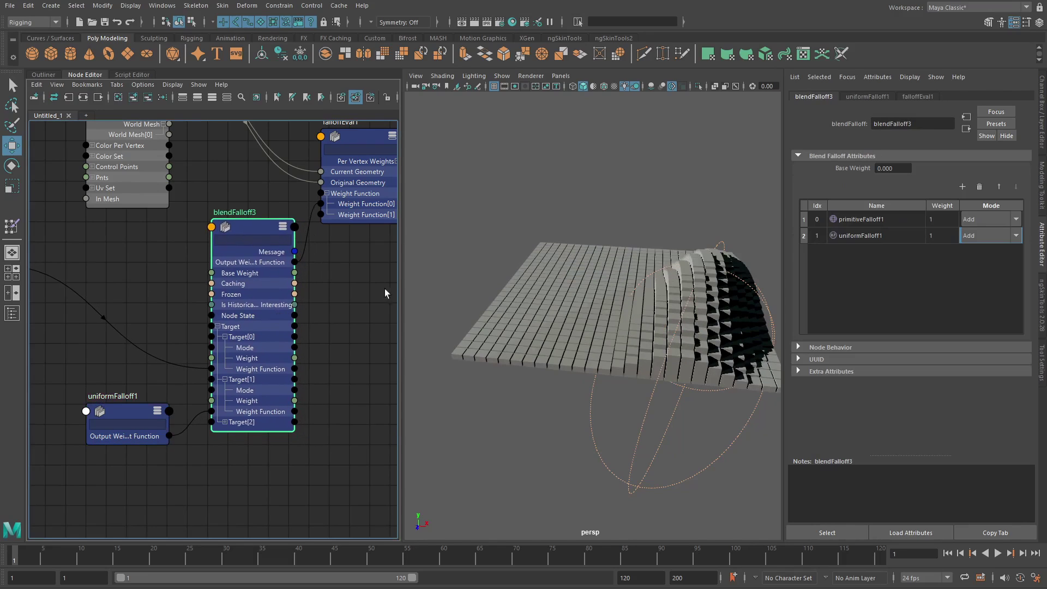
left_click(979, 240)
left_click(987, 253)
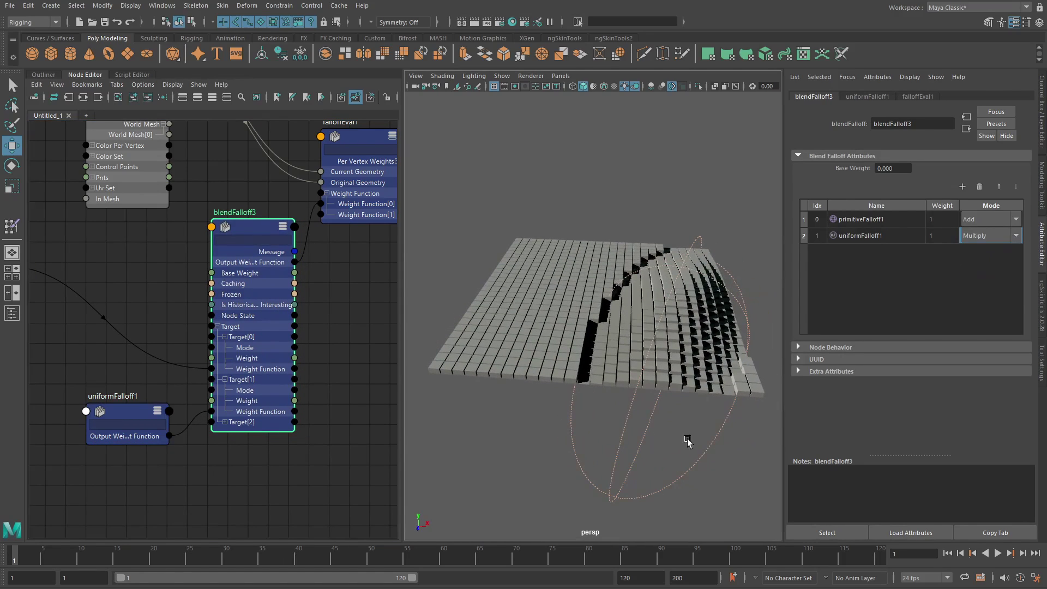
Select the primitive falloff and move it across the cube grid to test the multiplied blend
left_click(717, 432)
left_click_drag(718, 432, 737, 425, "alt")
left_click_drag(677, 327, 504, 308)
left_click_drag(676, 273, 683, 375, "alt")
Check falloffEval1's attributes and set the uniform falloff target's mode on blendFalloff3 back to Add
middle_click_drag(343, 294, 266, 366, "alt")
left_click(302, 269)
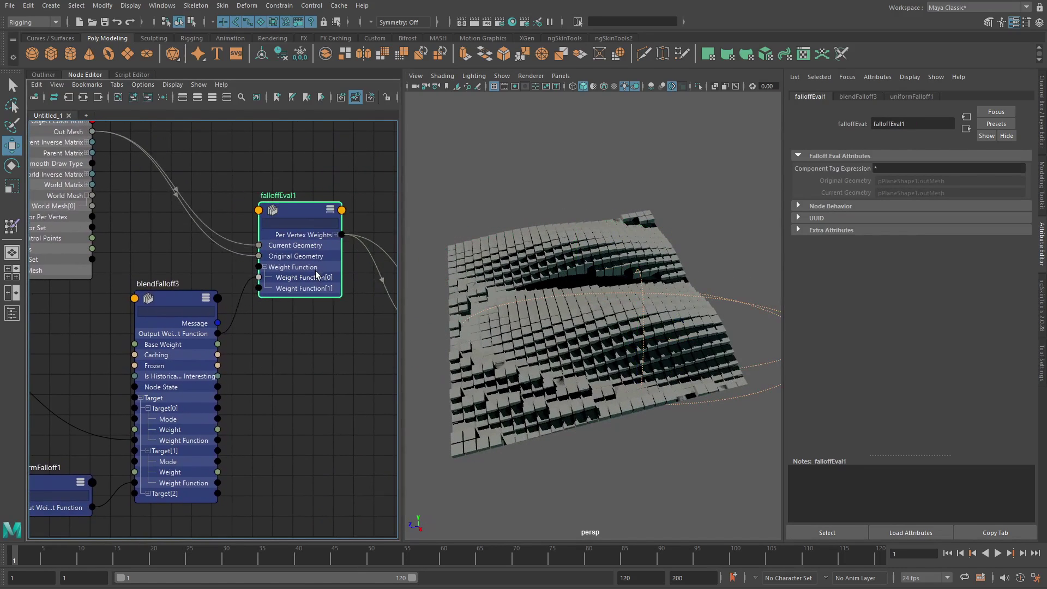
left_click_drag(316, 275, 313, 277)
left_click_drag(175, 358, 161, 346)
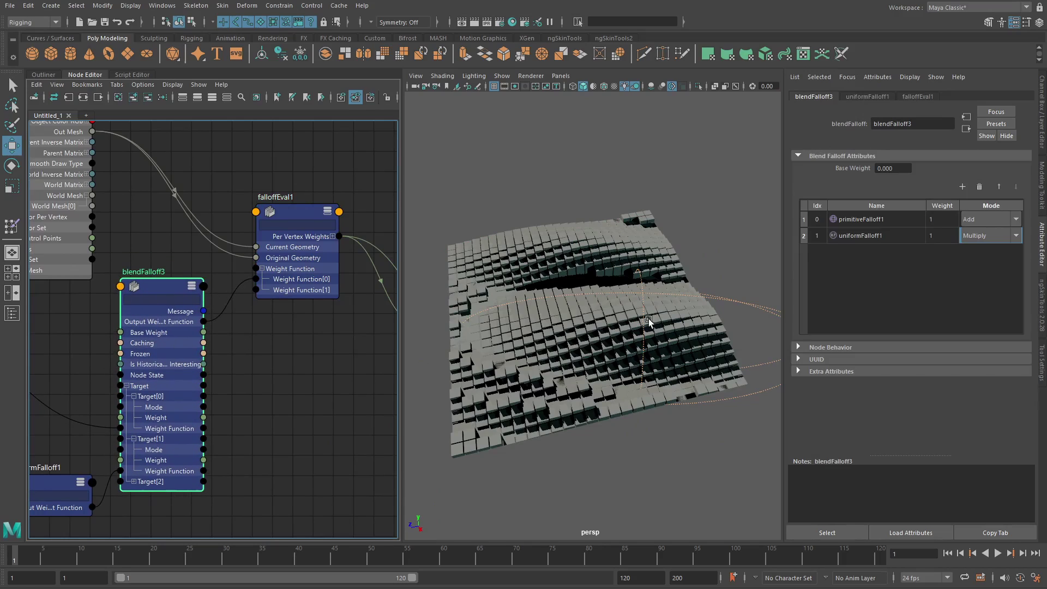
left_click(989, 235)
left_click(986, 268)
Rotate the primitive falloff to about X 347.4, Y -3.1, Z 260.7 degrees so it stands upright through the grid
left_click_drag(626, 343, 532, 319, "alt")
left_click(525, 407)
key("e")
mouse_move(676, 312)
left_mouse_down()
mouse_move(622, 294)
mouse_move(571, 309)
mouse_move(605, 316)
mouse_move(610, 303)
mouse_move(617, 339)
mouse_move(602, 301)
mouse_move(647, 329)
mouse_move(670, 322)
mouse_move(673, 304)
left_mouse_up()
left_click_drag(668, 305, 678, 281)
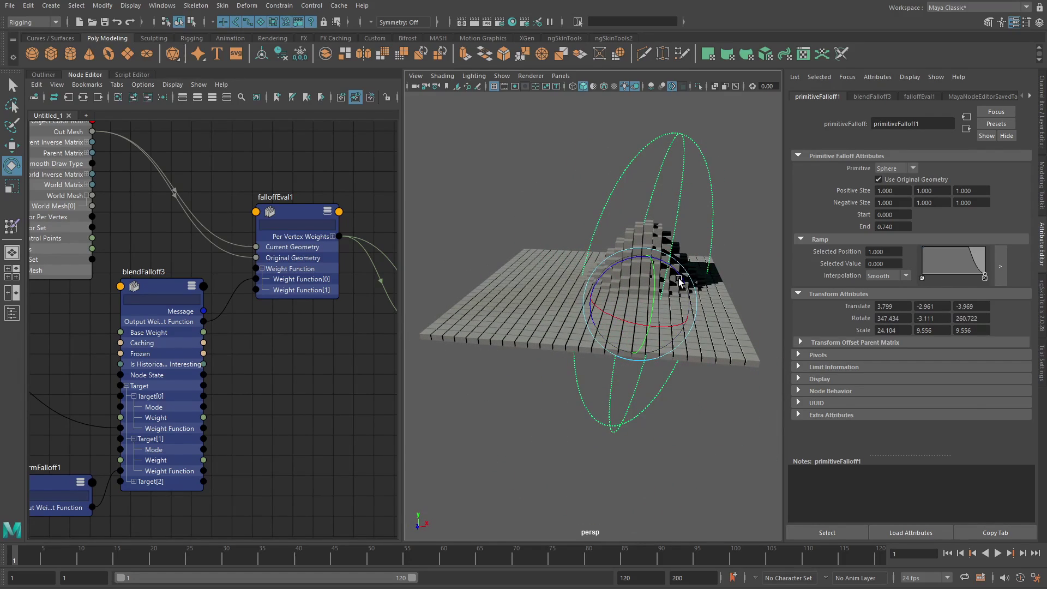